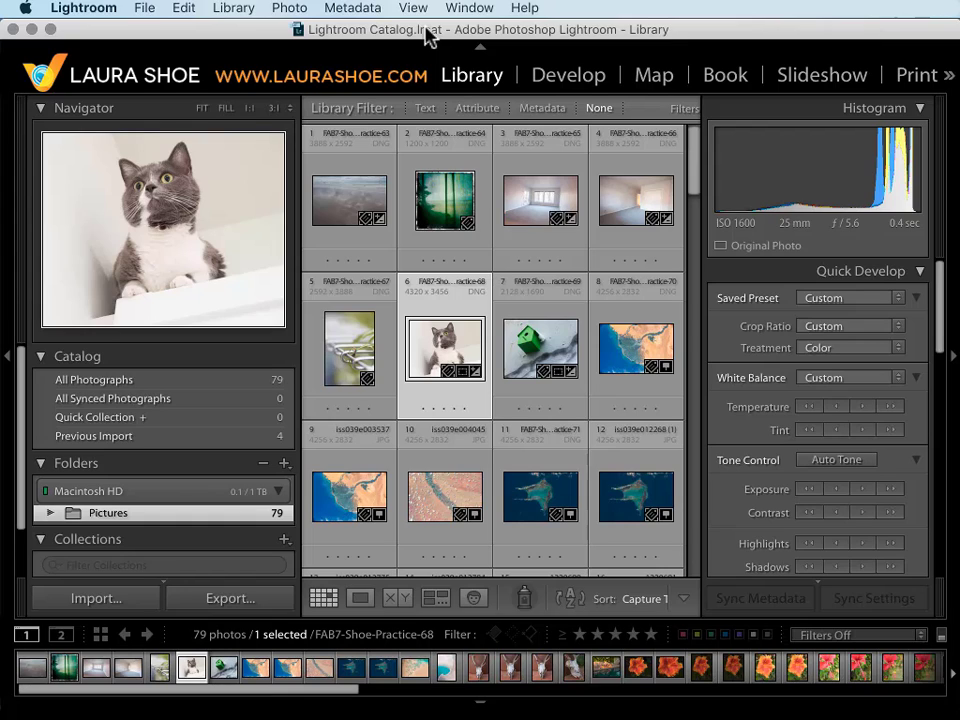
# Step: View the Mac's macOS version and hardware details from About This Mac, then close them
pyautogui.click(27, 14)
pyautogui.click(66, 34)
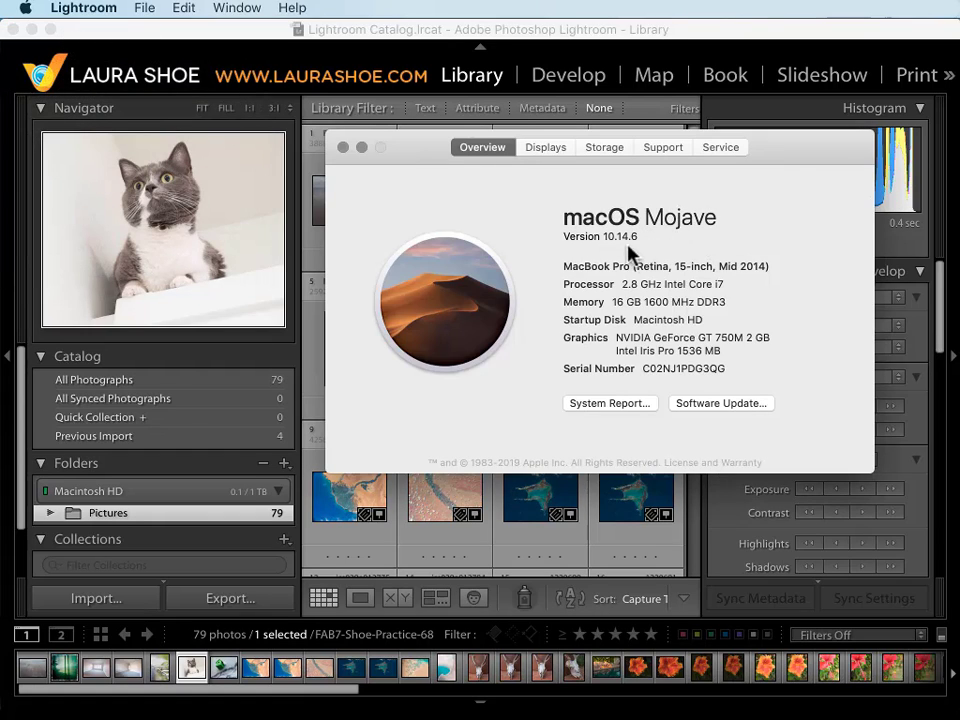
pyautogui.click(343, 148)
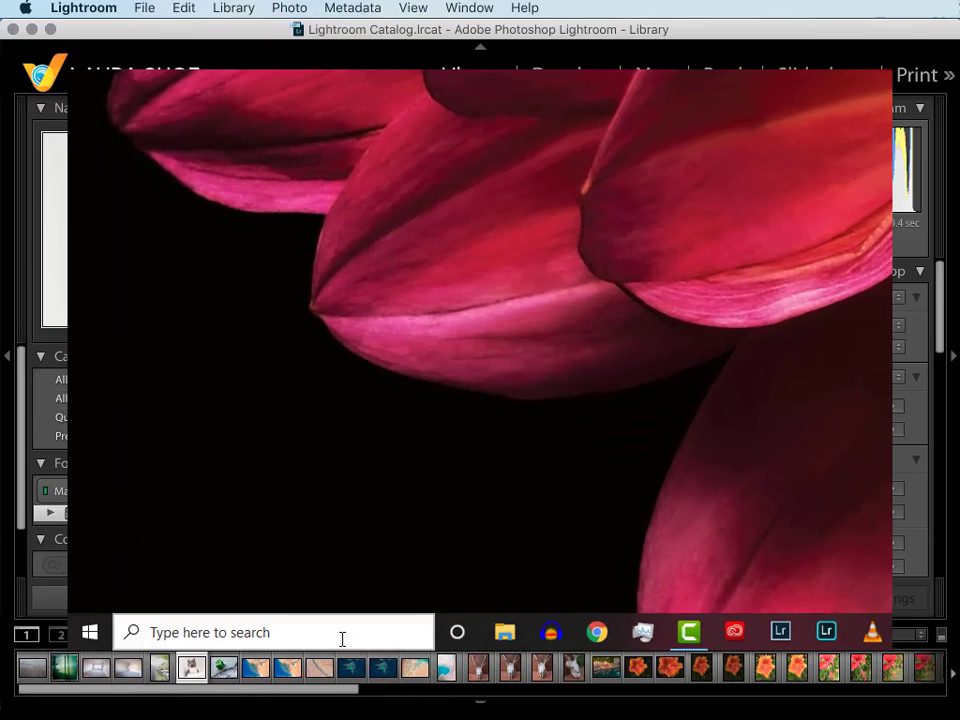
# Step: Check the Windows device specifications under Settings > System > About
pyautogui.click(341, 639)
pyautogui.write('s')
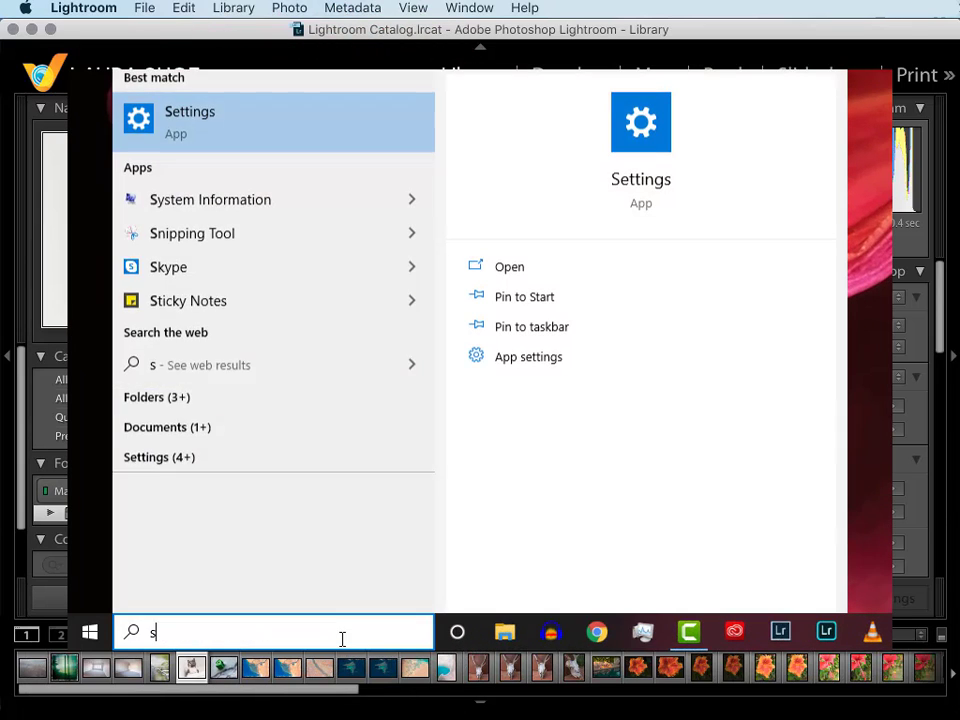
pyautogui.write('e')
pyautogui.click(181, 128)
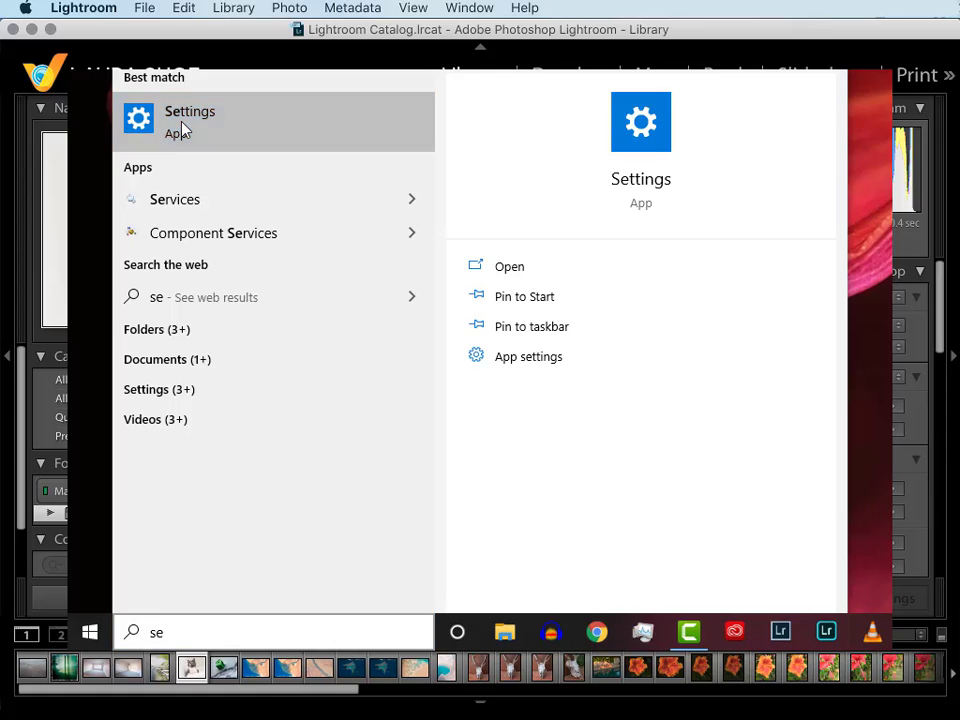
pyautogui.click(203, 287)
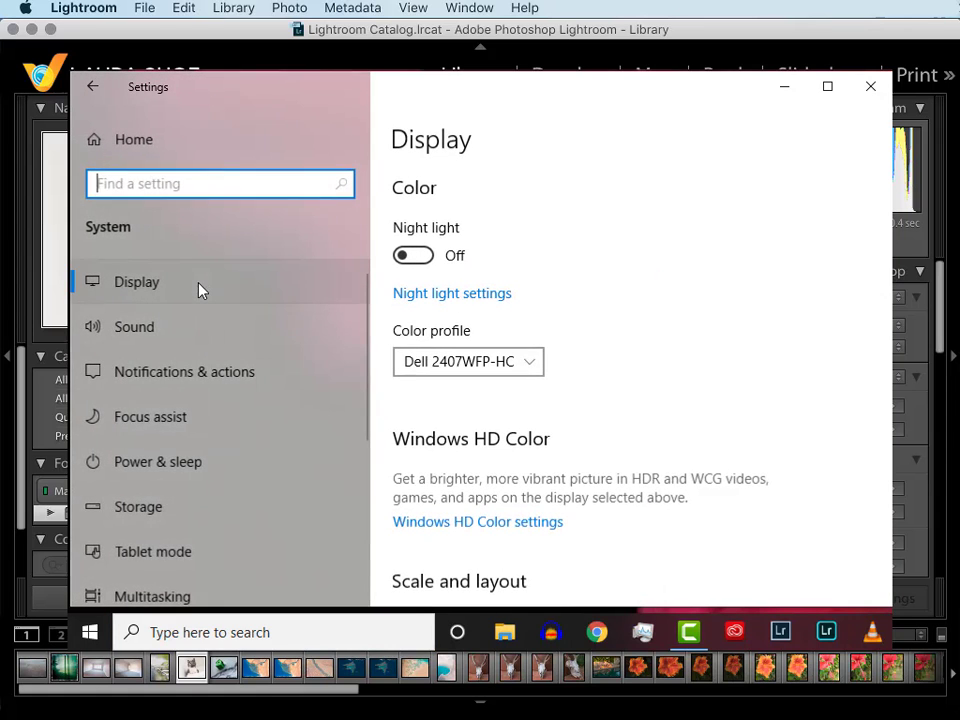
pyautogui.scroll(-5, 199, 289)
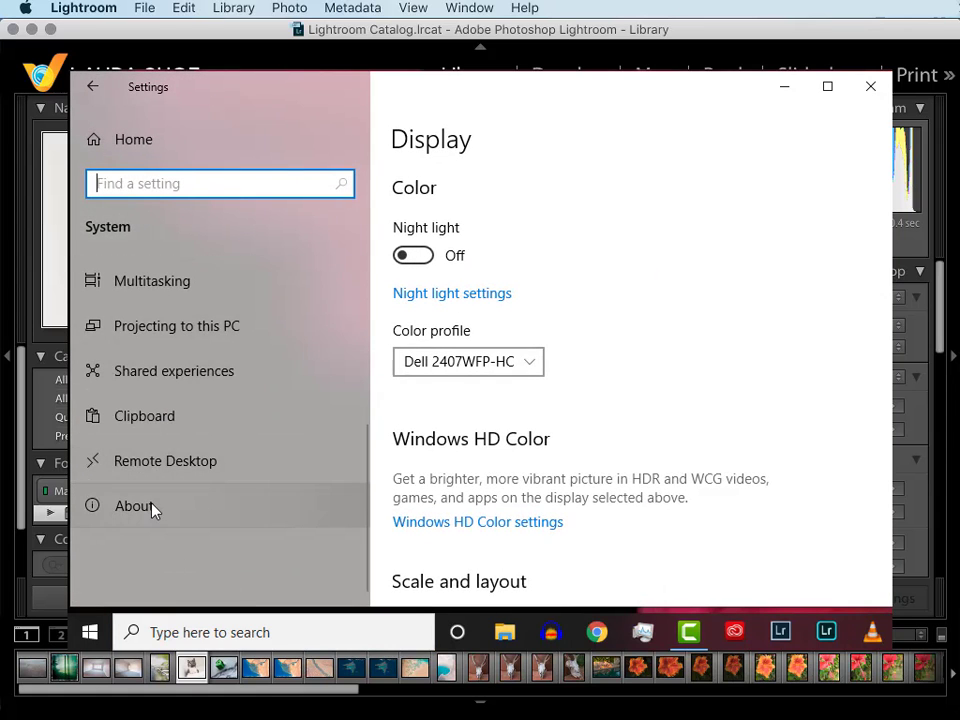
pyautogui.click(152, 508)
pyautogui.scroll(-2, 735, 381)
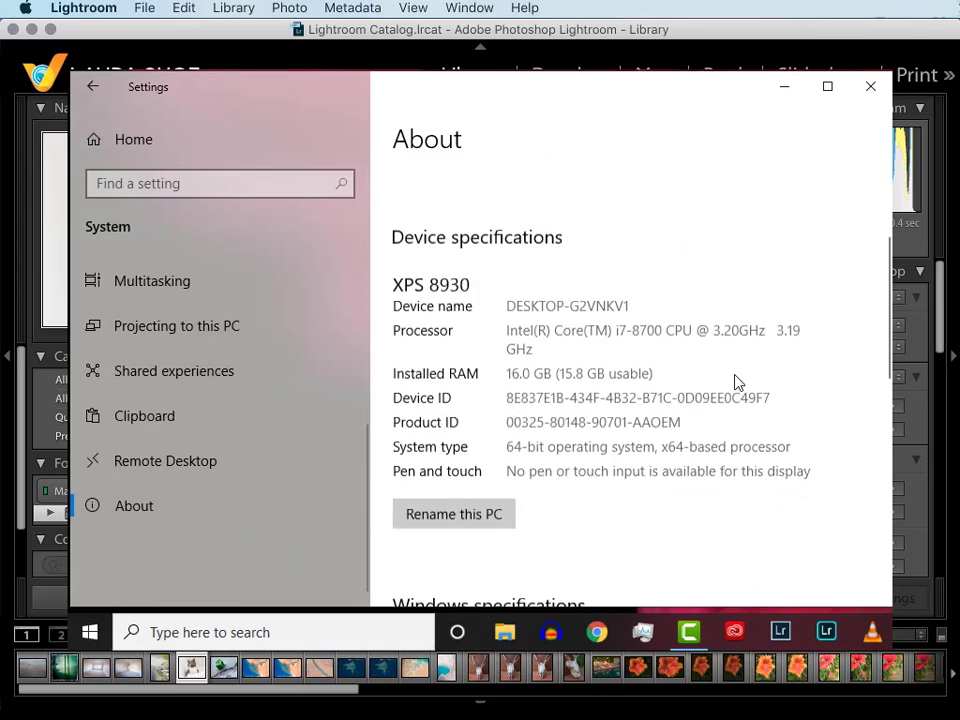
pyautogui.scroll(-3, 735, 381)
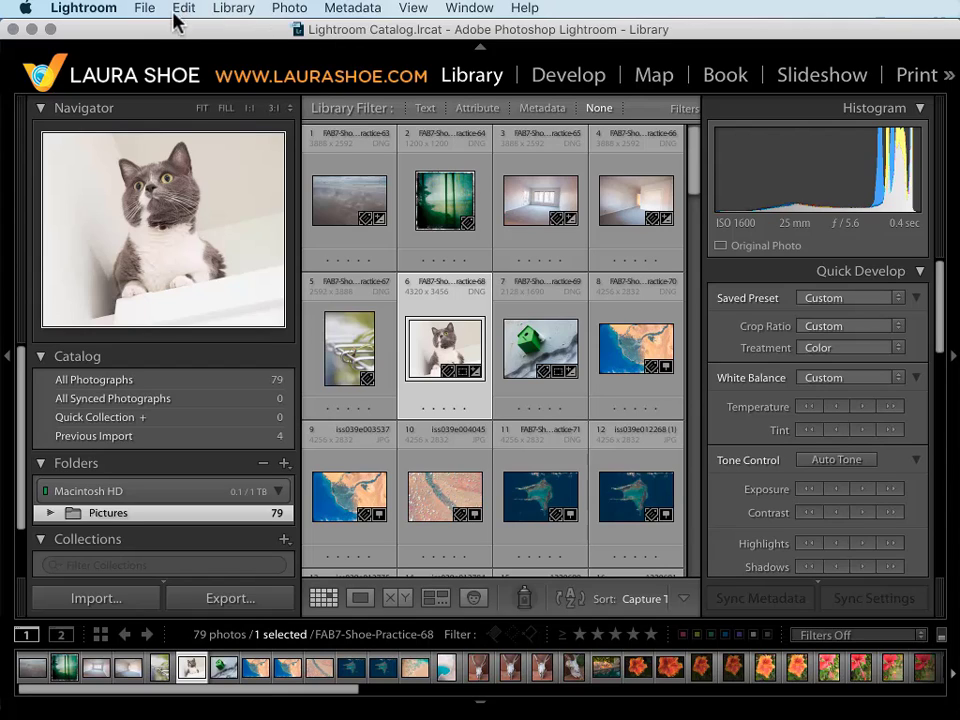
# Step: Look over Lightroom's catalog settings, then close them
pyautogui.click(90, 12)
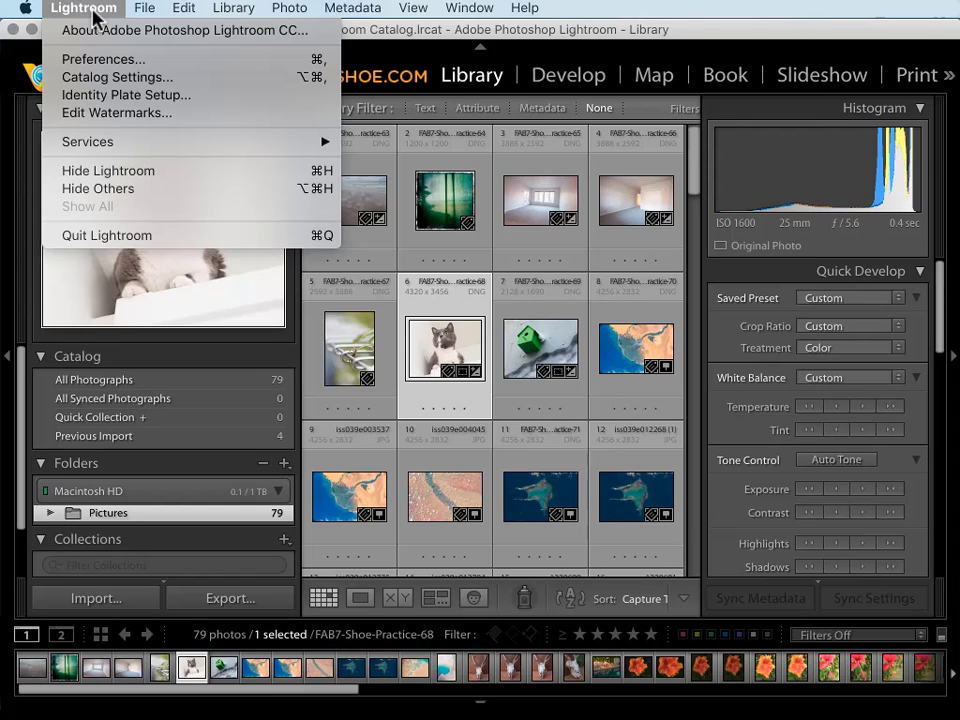
pyautogui.click(105, 79)
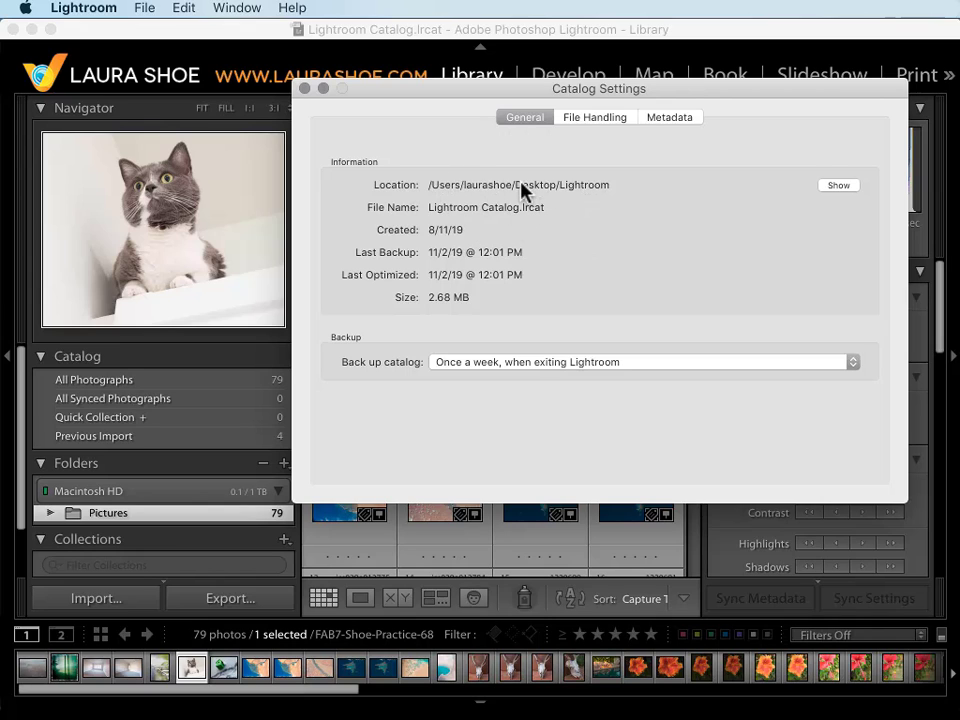
pyautogui.click(303, 89)
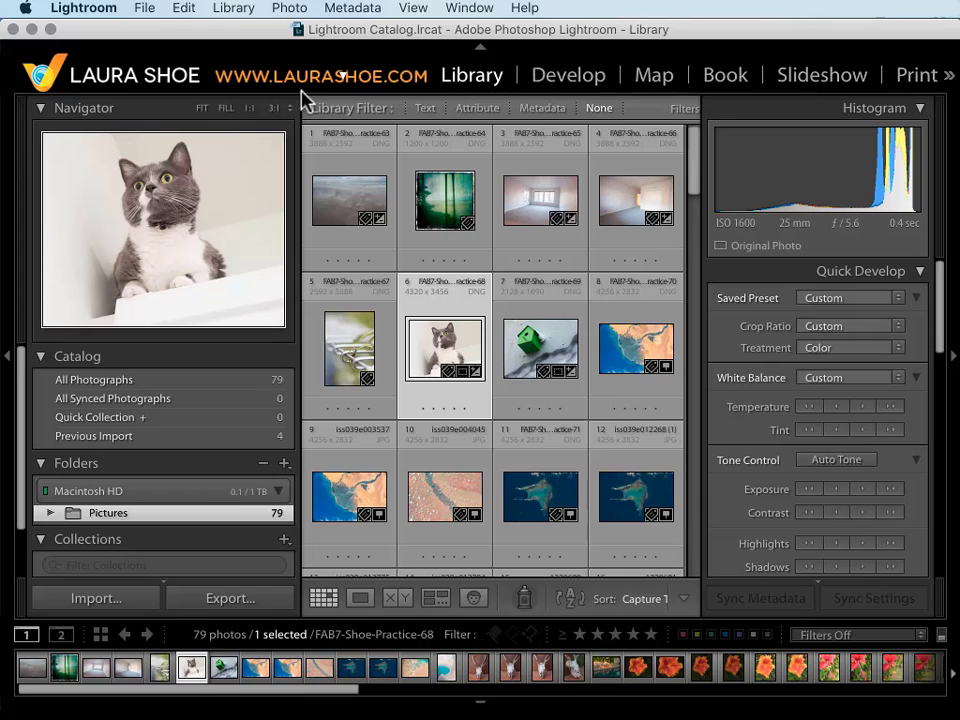
# Step: Quit Lightroom, choosing Skip this time for the catalog backup
pyautogui.click(102, 12)
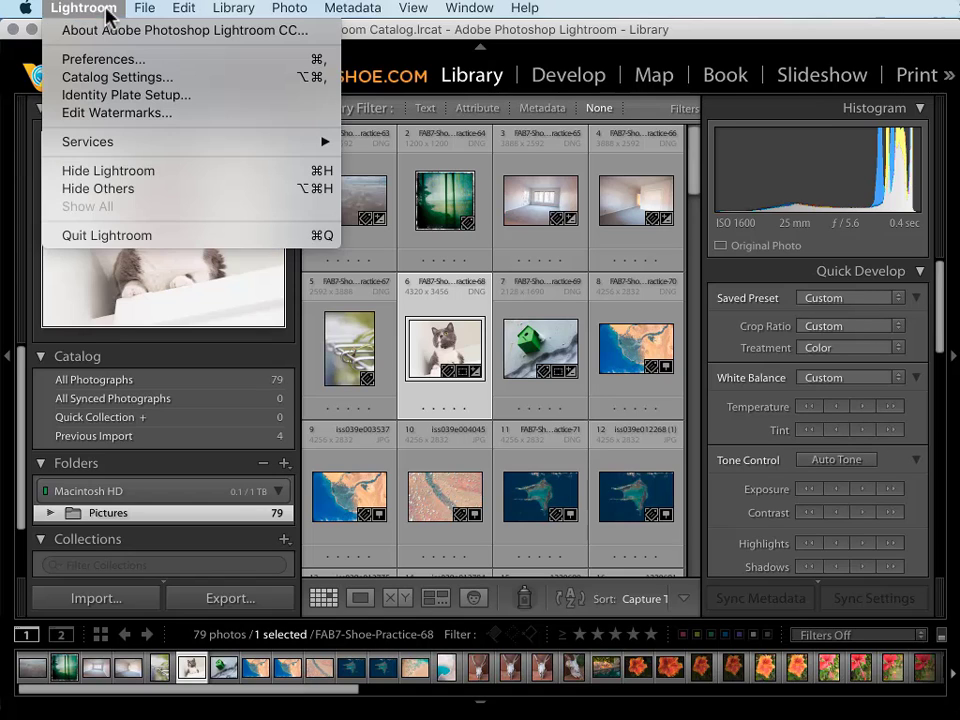
pyautogui.click(106, 236)
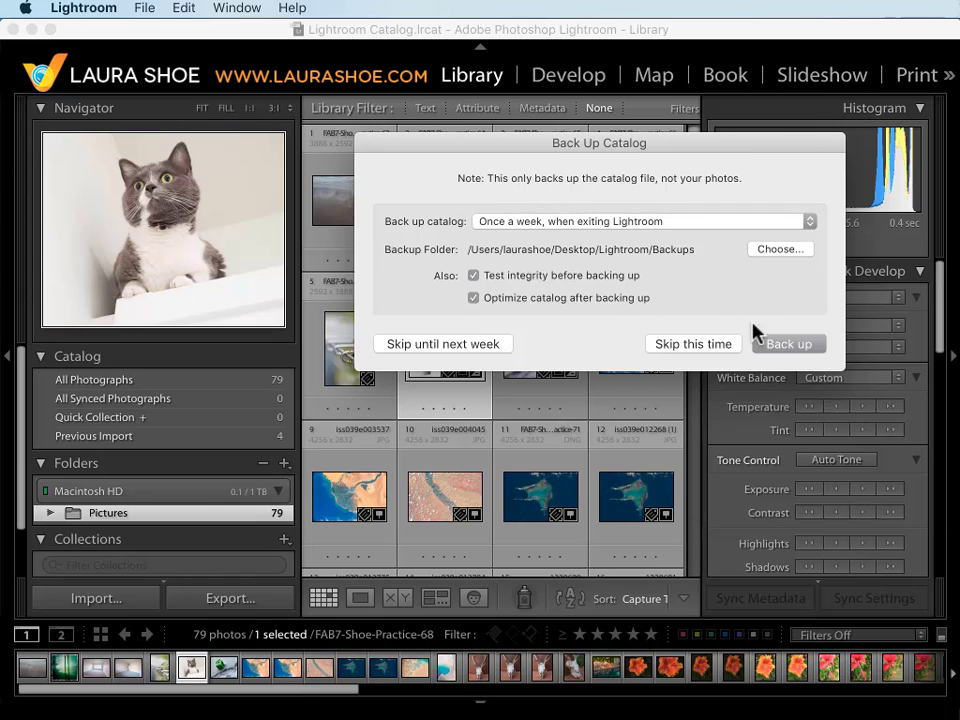
pyautogui.click(785, 347)
pyautogui.click(683, 349)
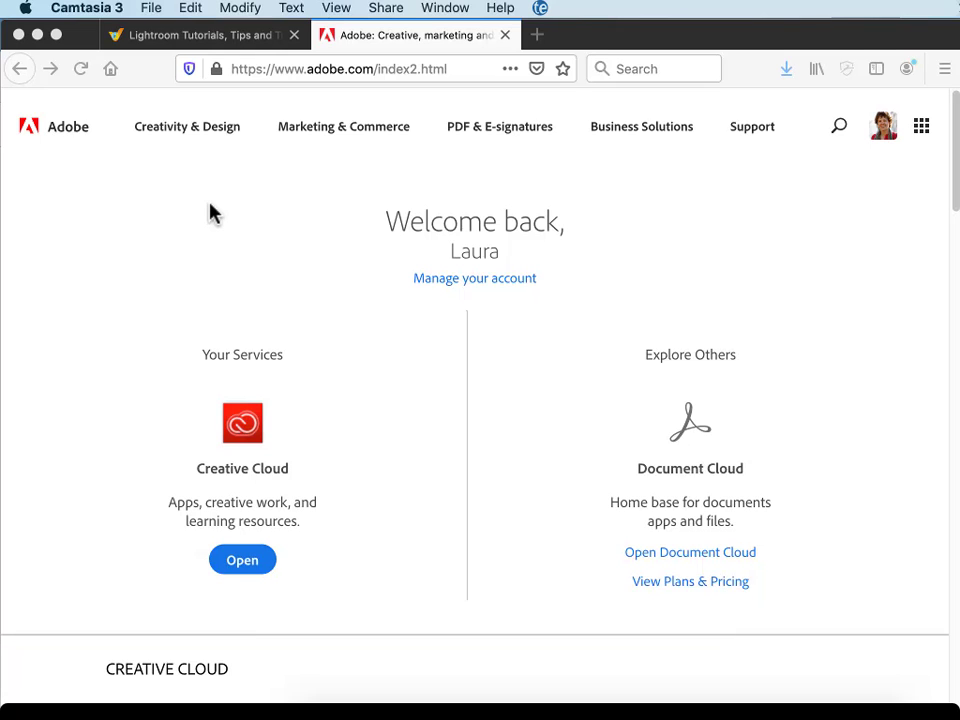
# Step: Open the Lightroom blog and follow its Creative Cloud ad to plans and pricing
pyautogui.click(197, 40)
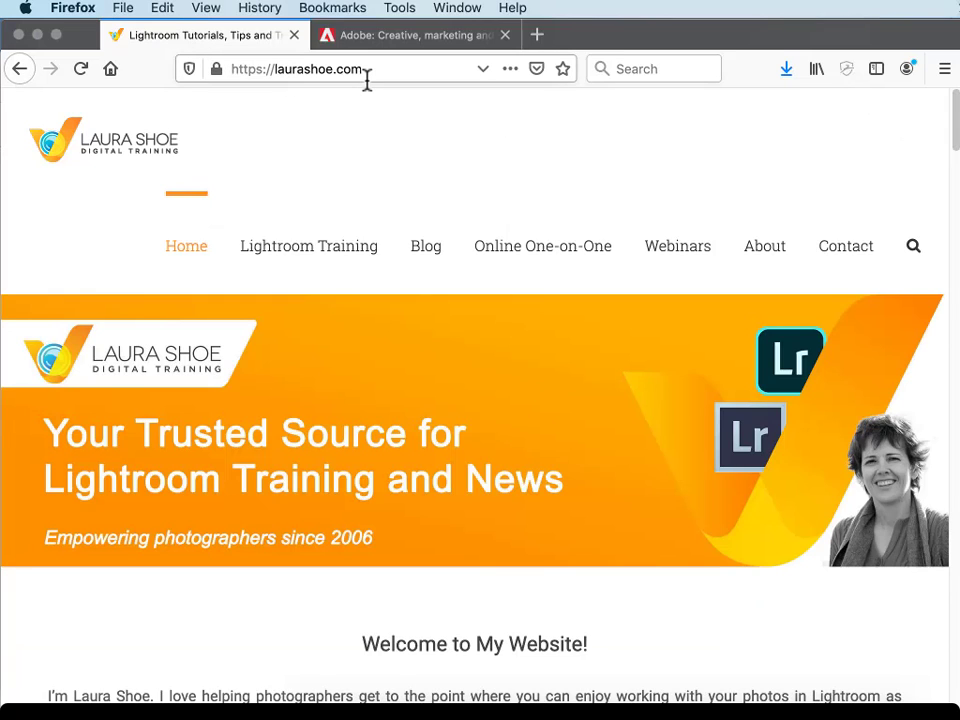
pyautogui.click(430, 249)
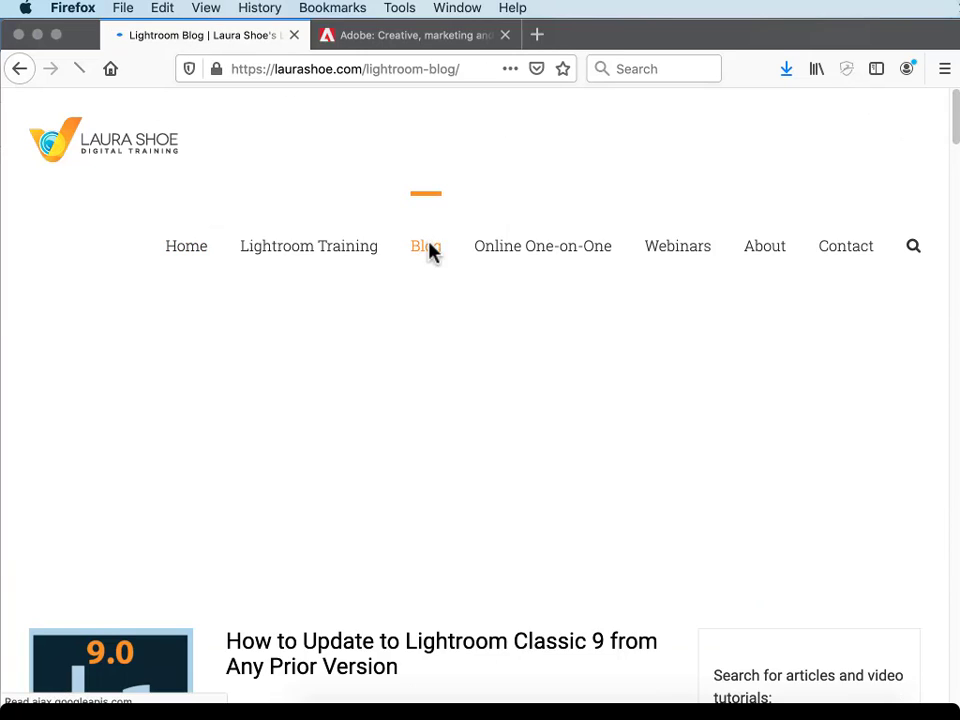
pyautogui.scroll(-10, 812, 484)
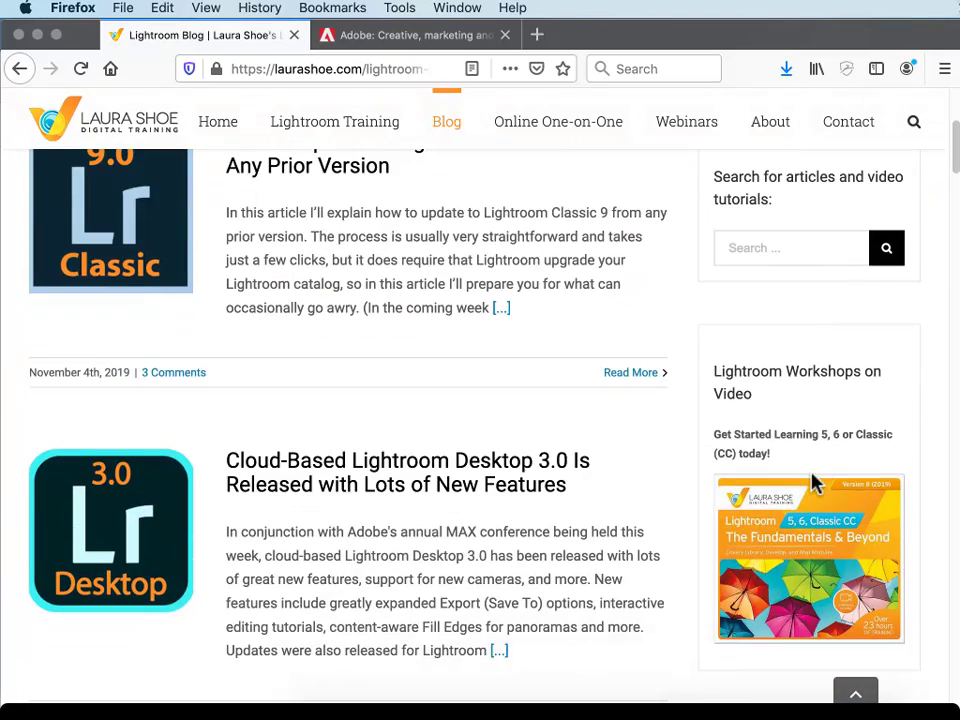
pyautogui.scroll(-5, 812, 476)
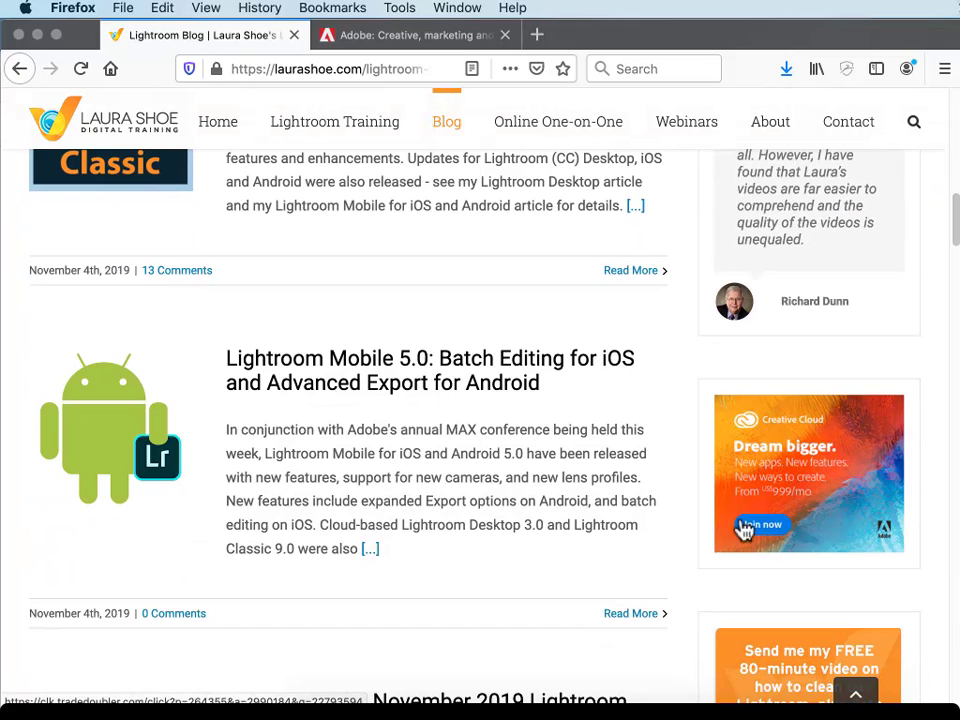
pyautogui.click(800, 467)
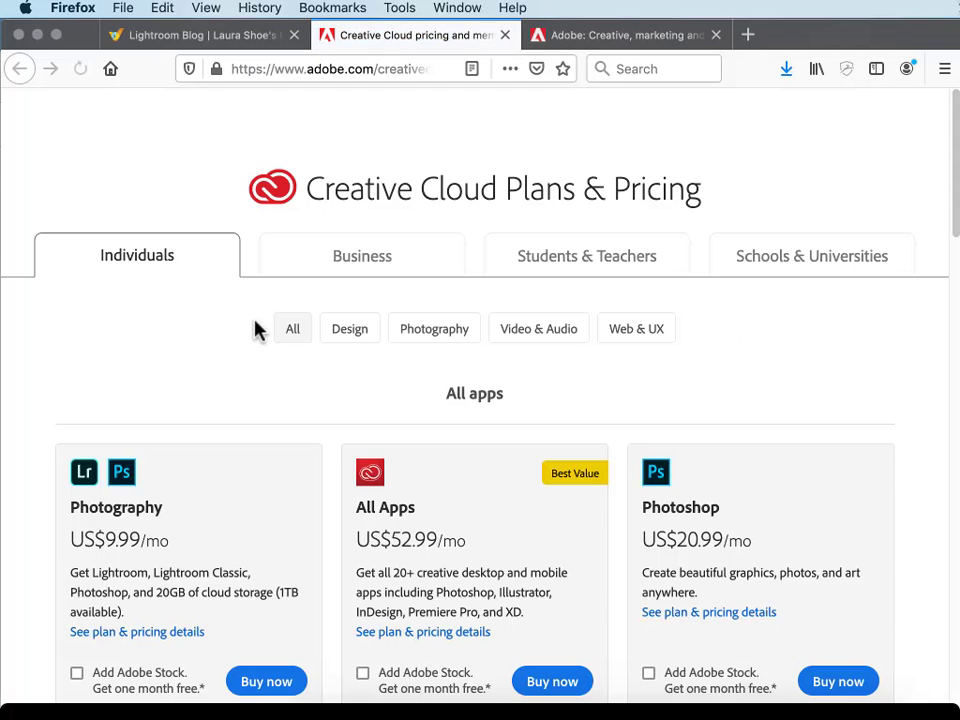
pyautogui.scroll(-5, 225, 450)
pyautogui.scroll(4, 137, 317)
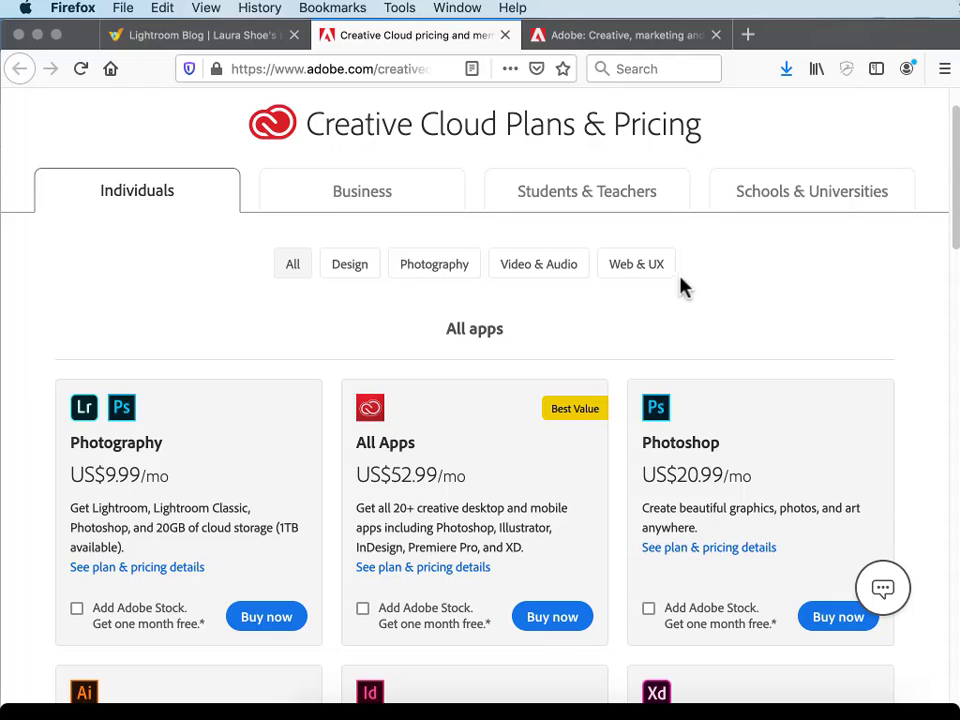
# Step: Go from the Adobe home page to the Creative Cloud web home, then switch to the desktop app
pyautogui.click(632, 40)
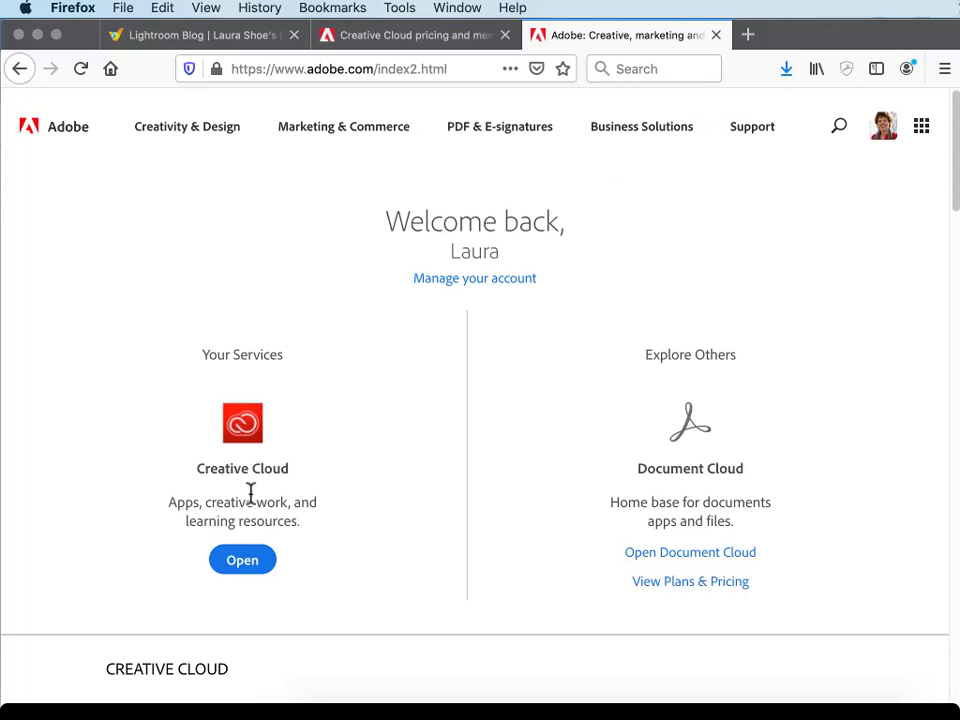
pyautogui.click(240, 563)
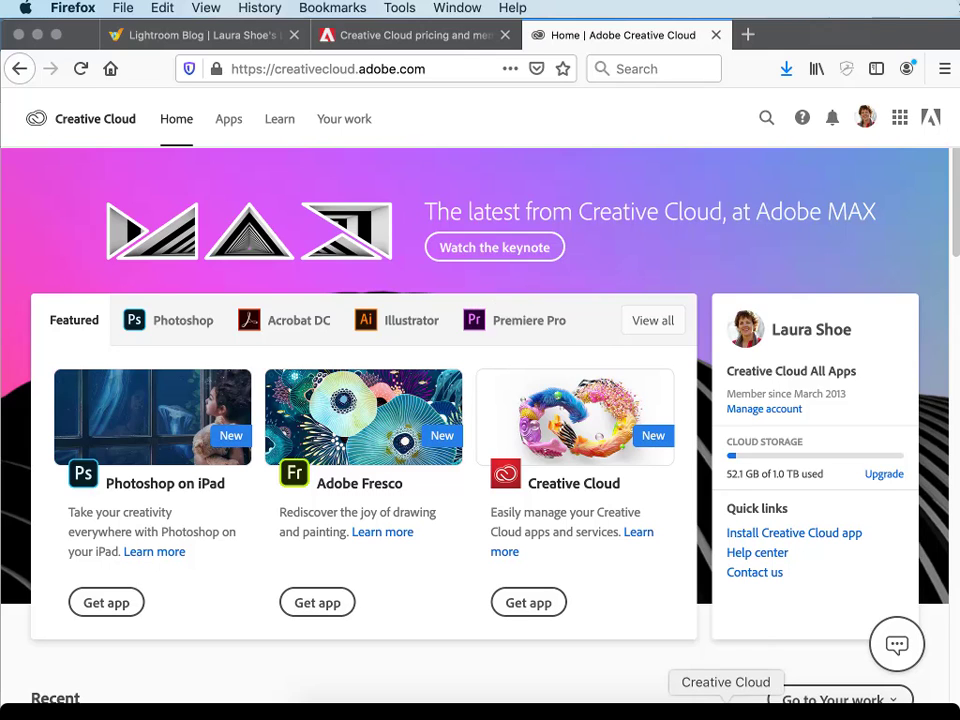
pyautogui.click(726, 712)
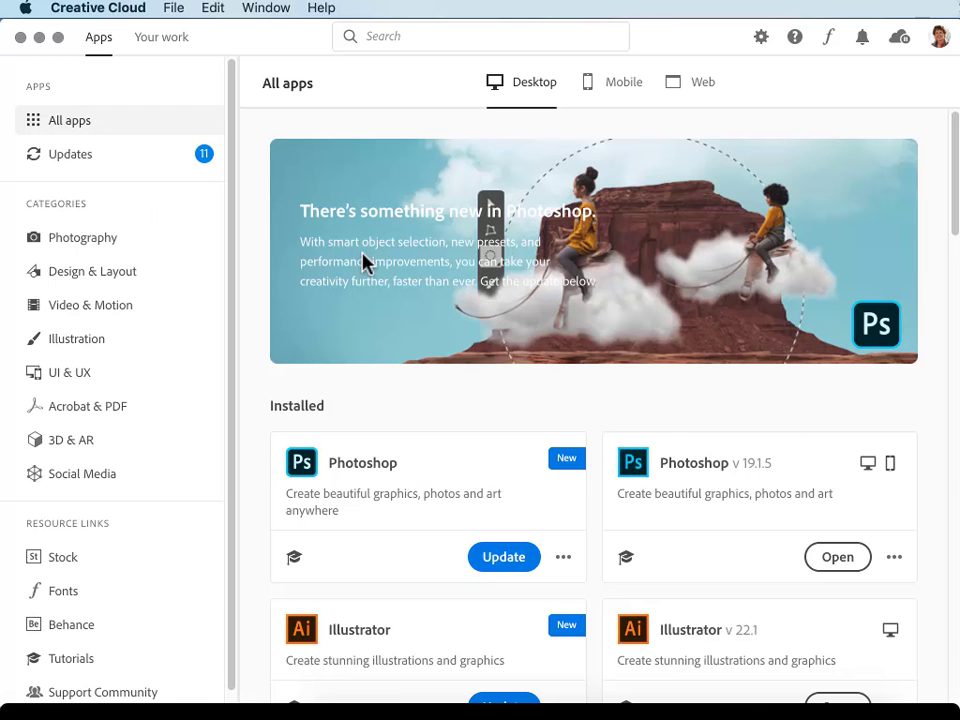
# Step: Filter Creative Cloud to Photography apps and scroll down to the Lightroom Classic cards
pyautogui.click(86, 244)
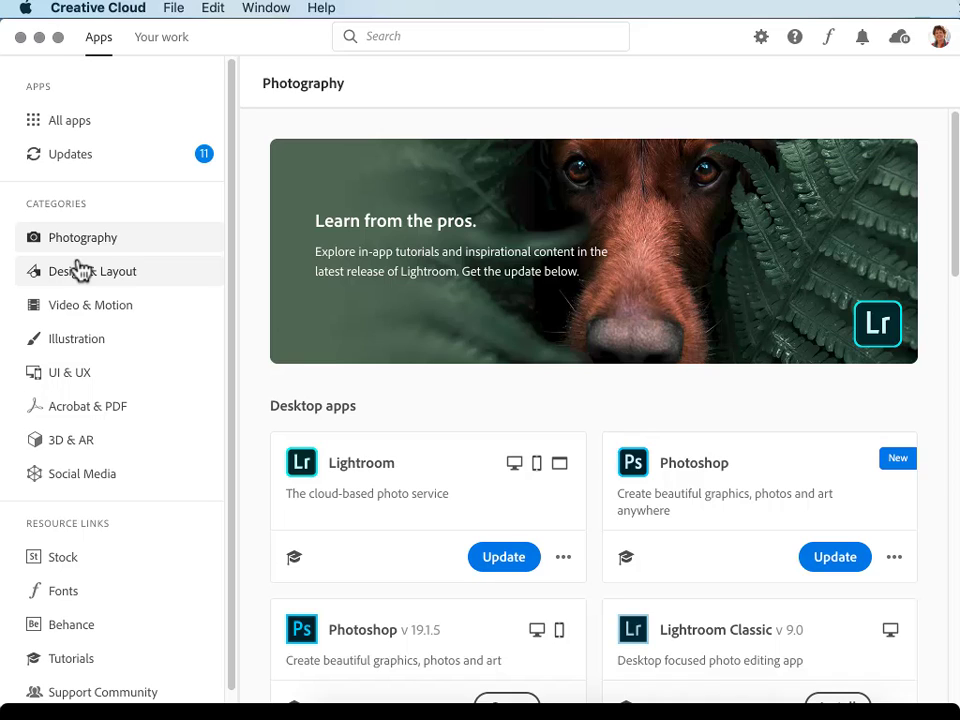
pyautogui.scroll(-3, 671, 393)
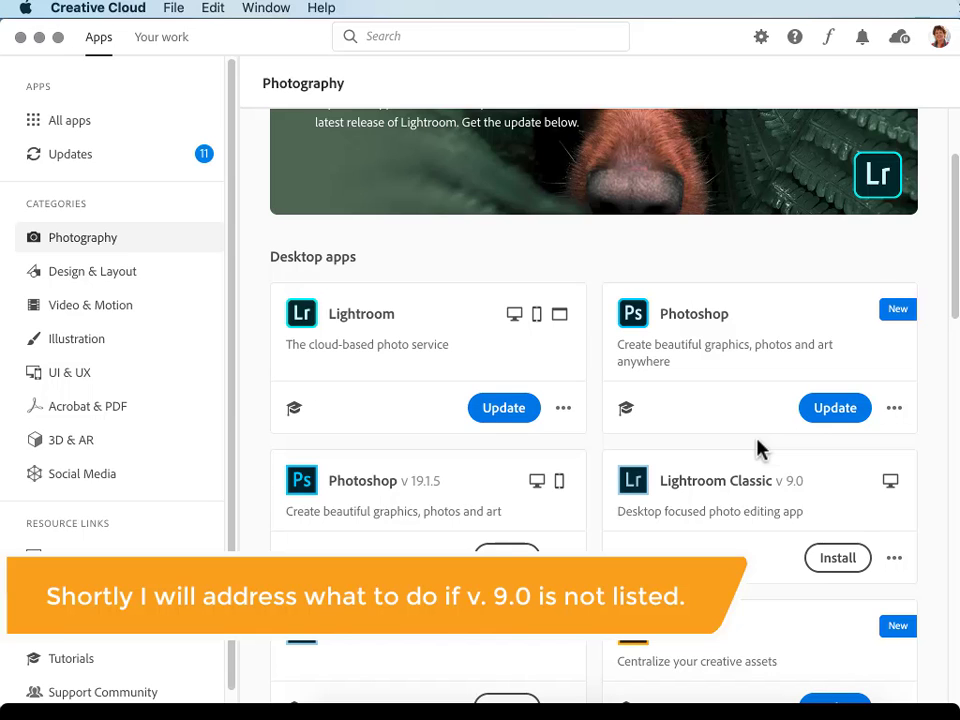
pyautogui.scroll(-3, 789, 497)
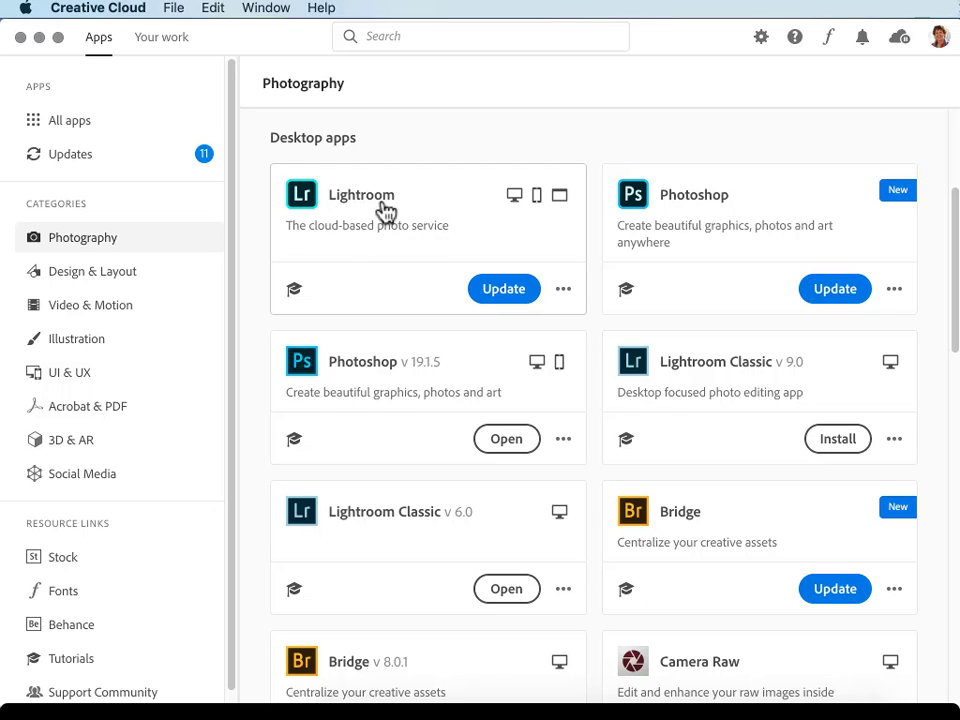
pyautogui.moveTo(386, 212)
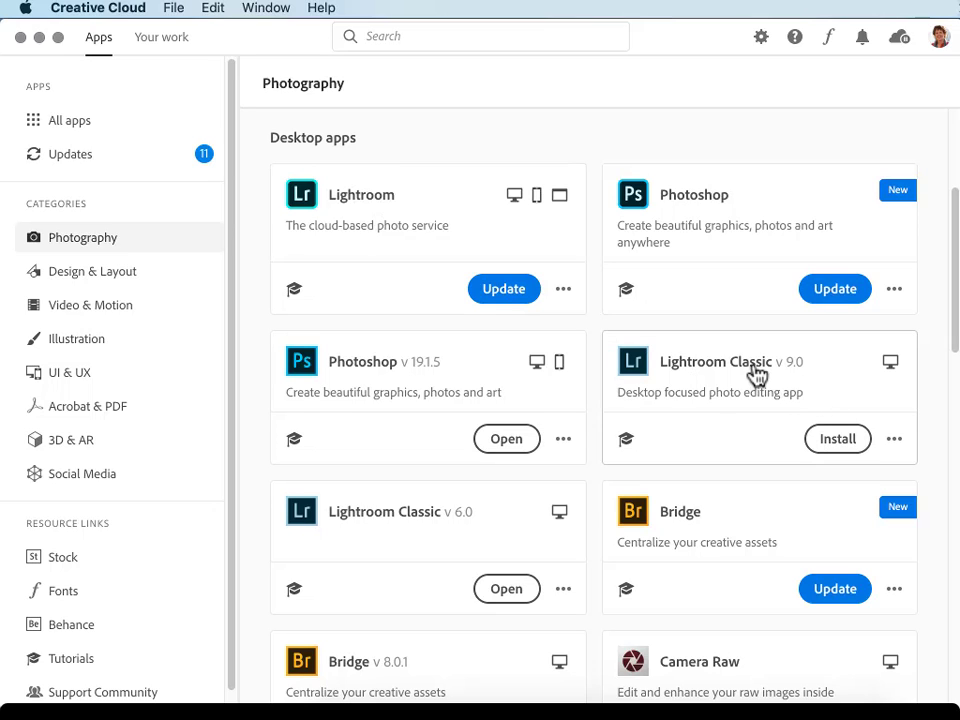
pyautogui.moveTo(754, 377)
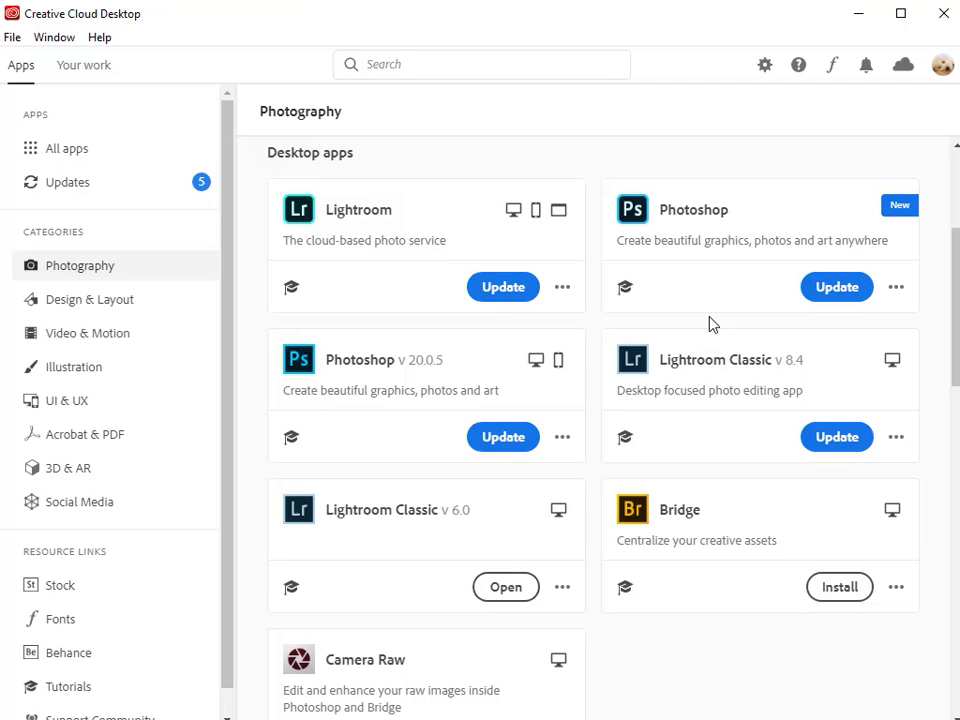
# Step: Bring up Lightroom Classic's other available versions to install version 9.0
pyautogui.click(99, 37)
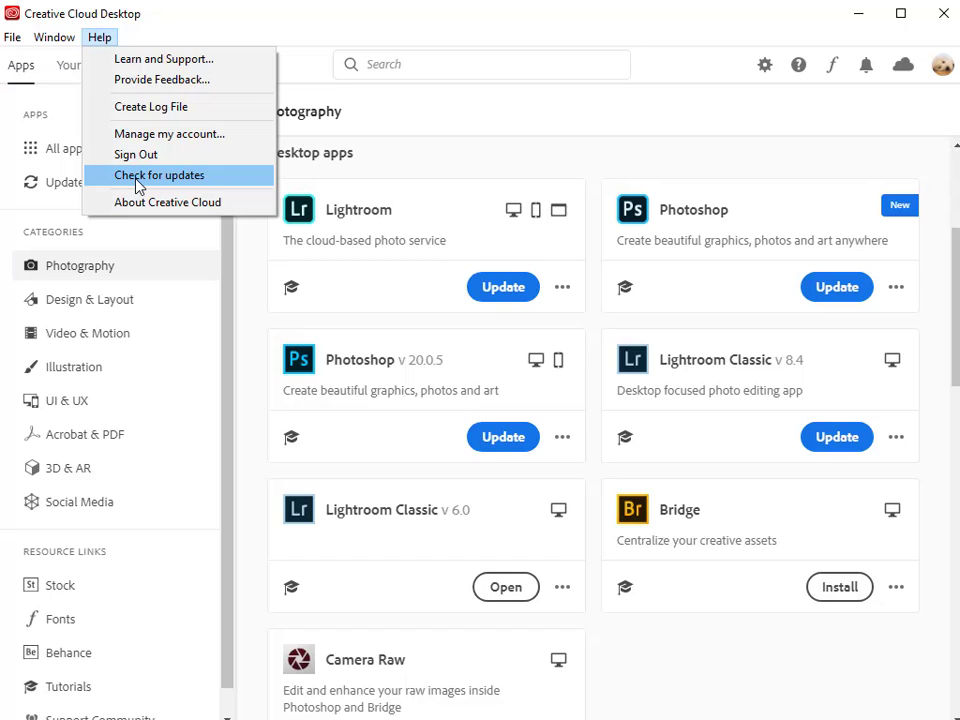
pyautogui.click(422, 169)
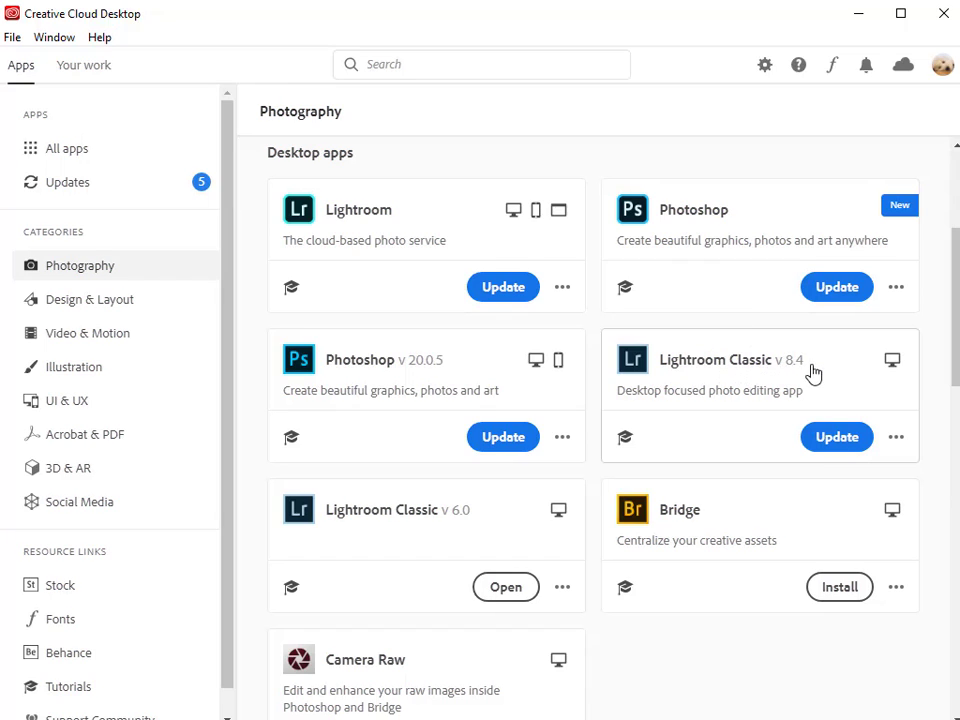
pyautogui.click(895, 440)
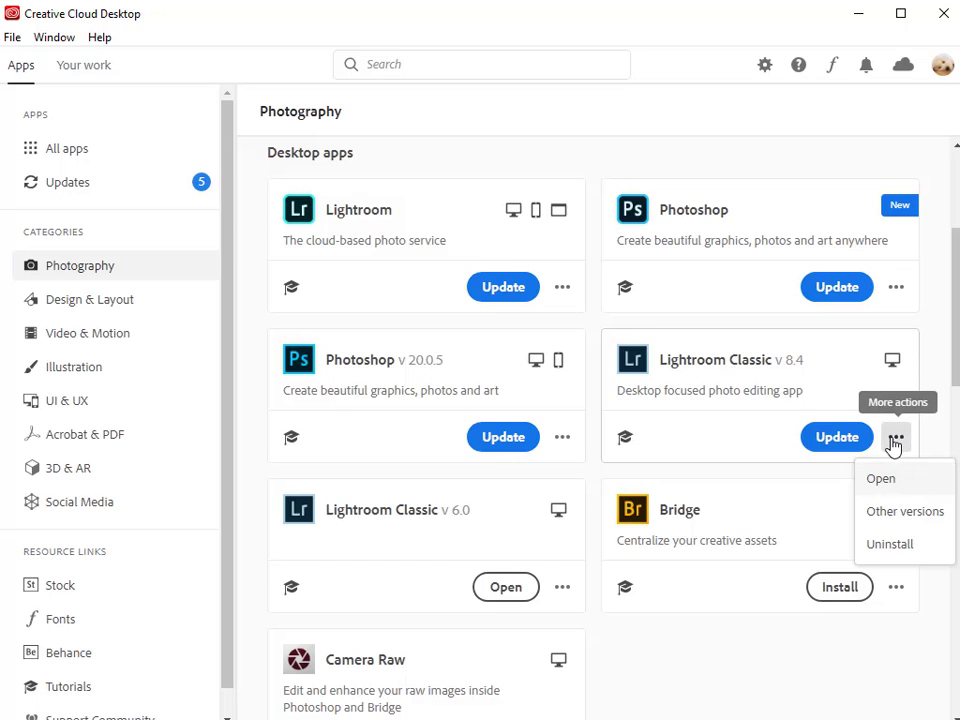
pyautogui.click(903, 513)
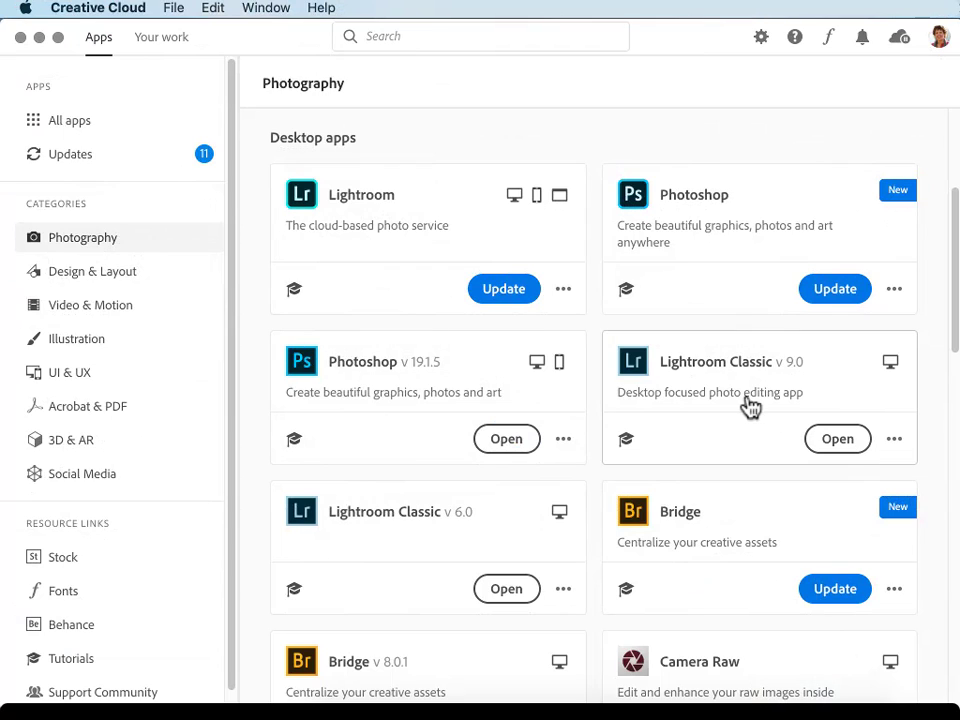
# Step: Open Lightroom Classic v9.0 from its Creative Cloud card
pyautogui.click(838, 440)
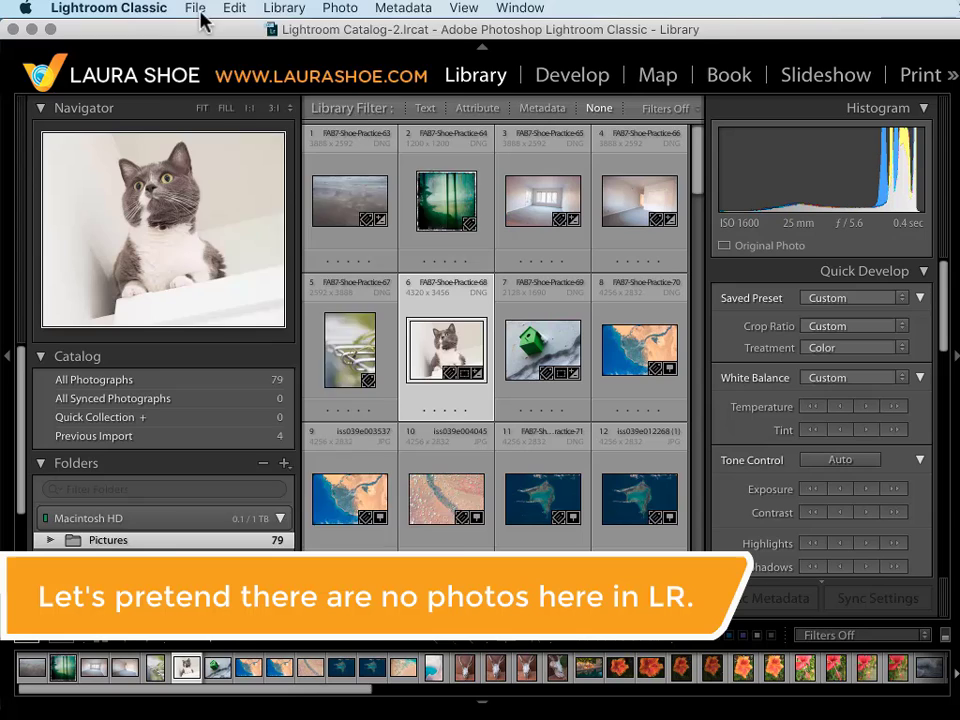
# Step: Open Lightroom Catalog.lrcat from the Desktop > Lightroom folder via File > Open Catalog
pyautogui.click(196, 8)
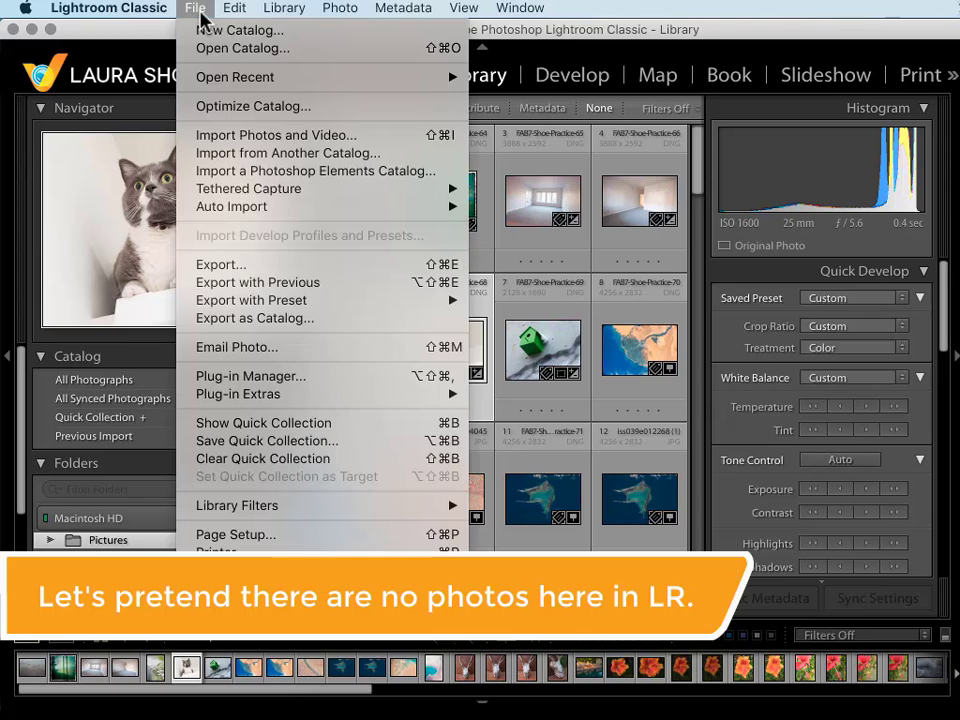
pyautogui.click(242, 49)
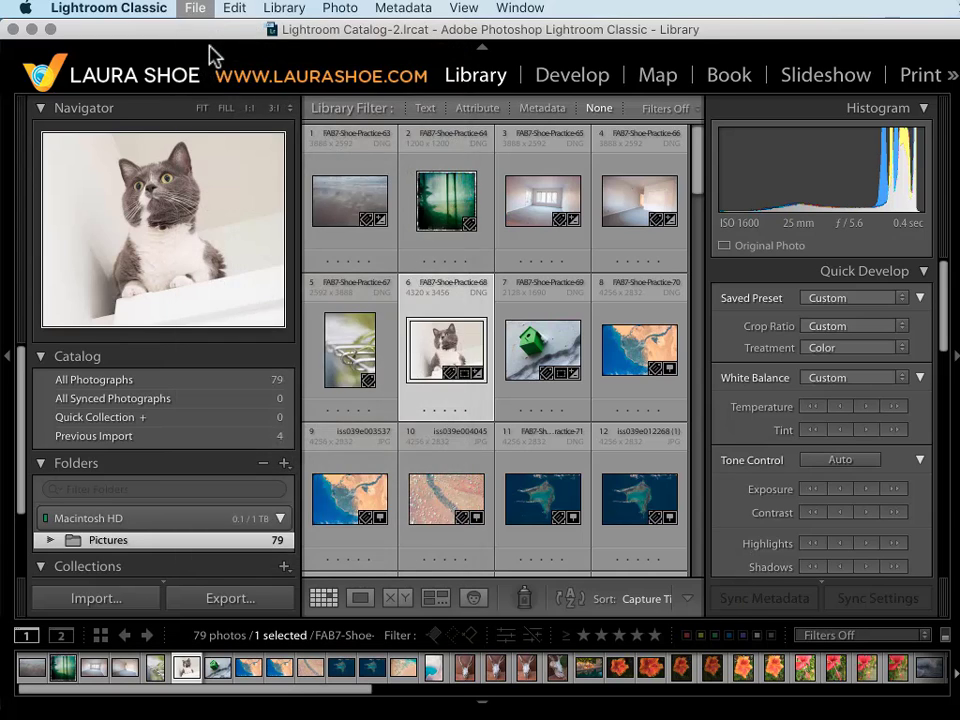
pyautogui.scroll(-5, 280, 432)
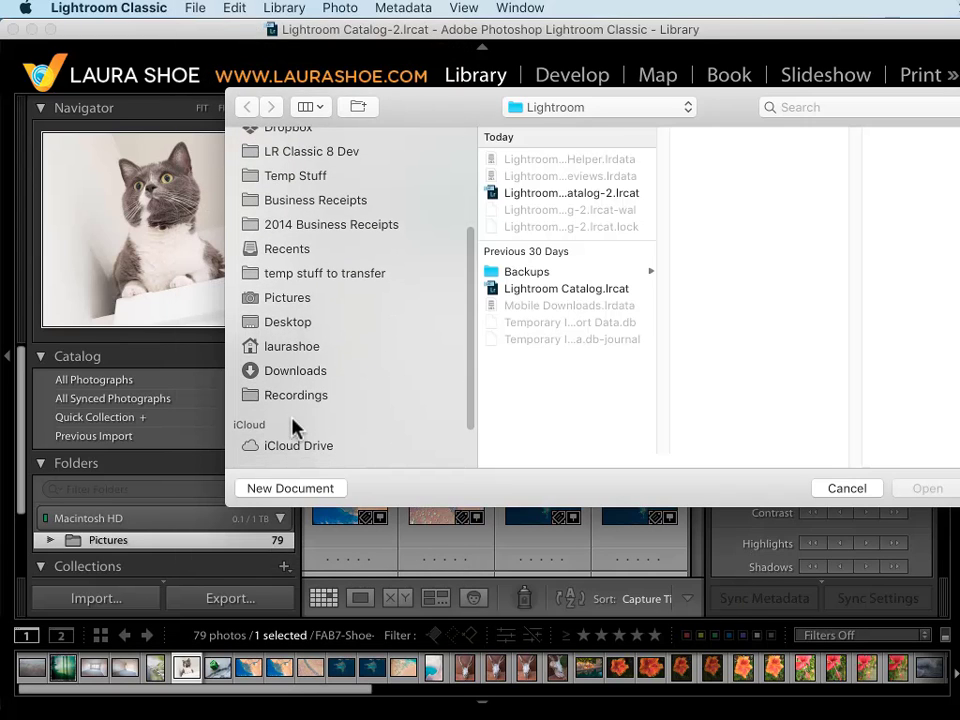
pyautogui.click(288, 321)
pyautogui.click(531, 162)
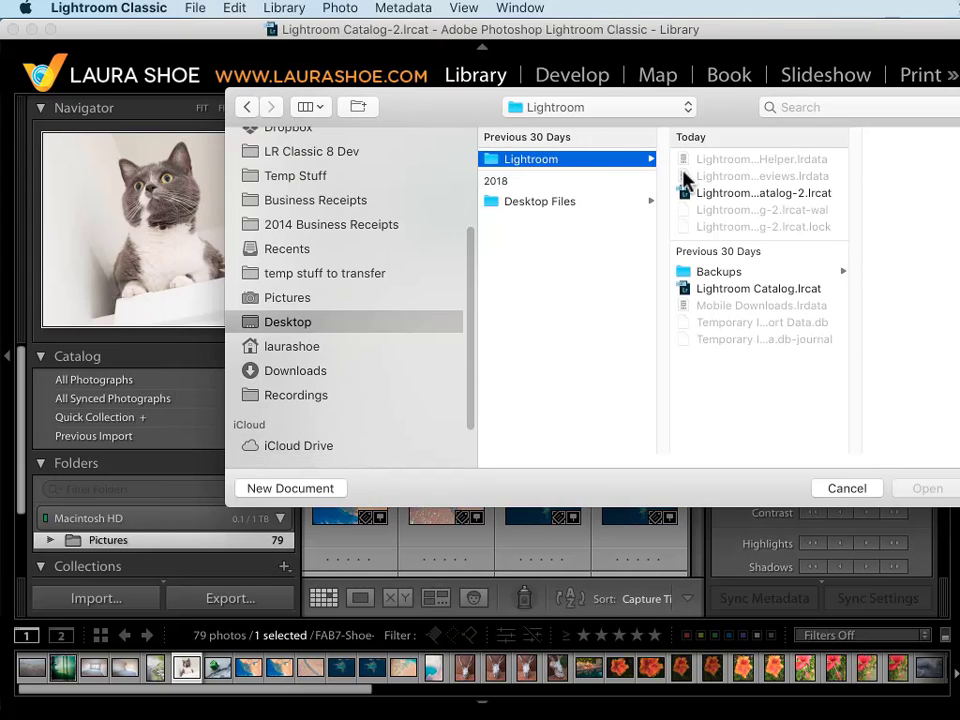
pyautogui.click(777, 288)
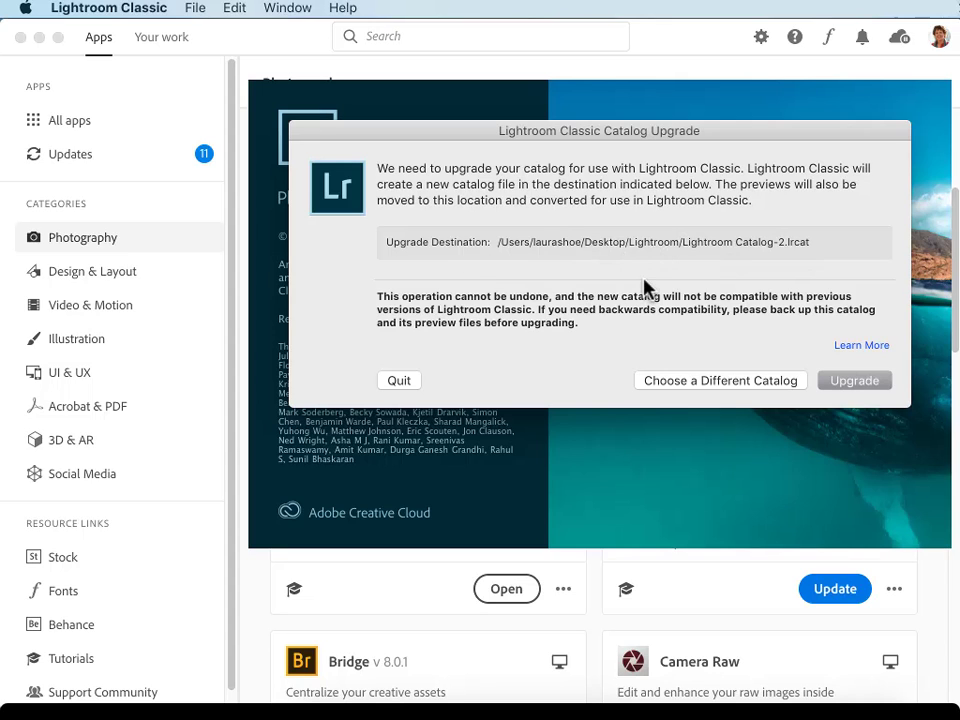
# Step: Pick Choose a Different Catalog instead of upgrading now
pyautogui.click(715, 382)
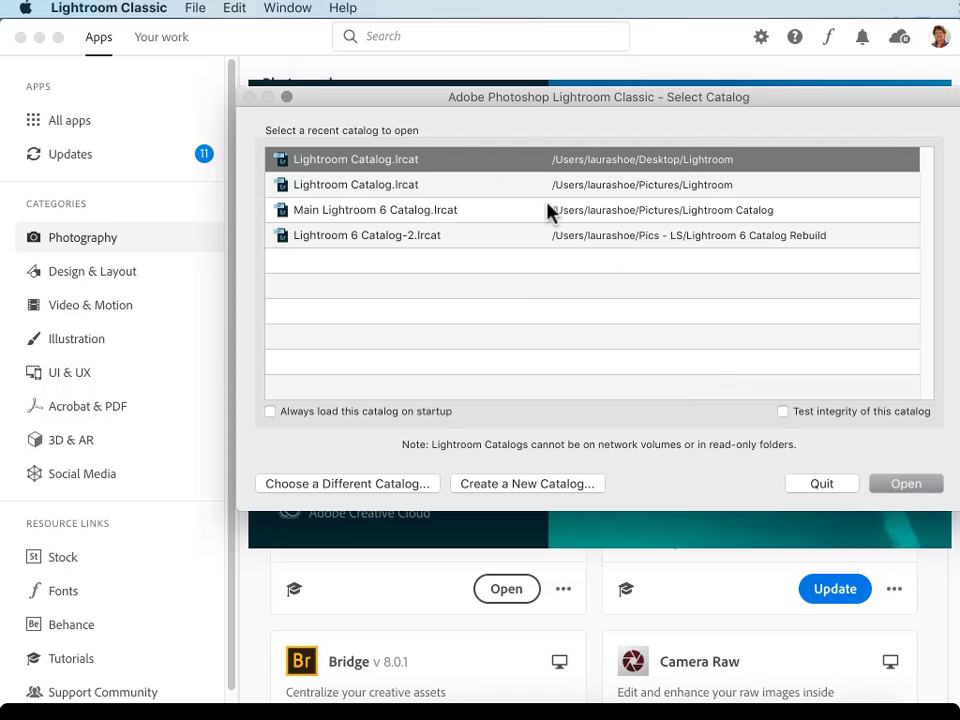
# Step: Browse to Desktop > Lightroom and choose Lightroom Catalog.lrcat again
pyautogui.click(342, 484)
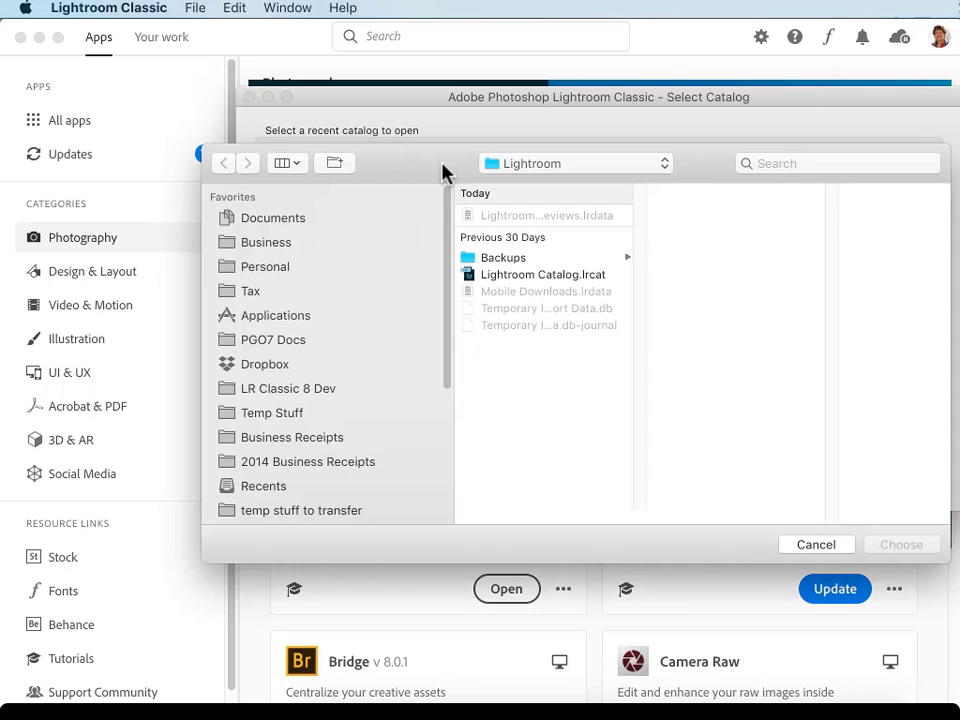
pyautogui.scroll(-5, 291, 343)
pyautogui.click(289, 336)
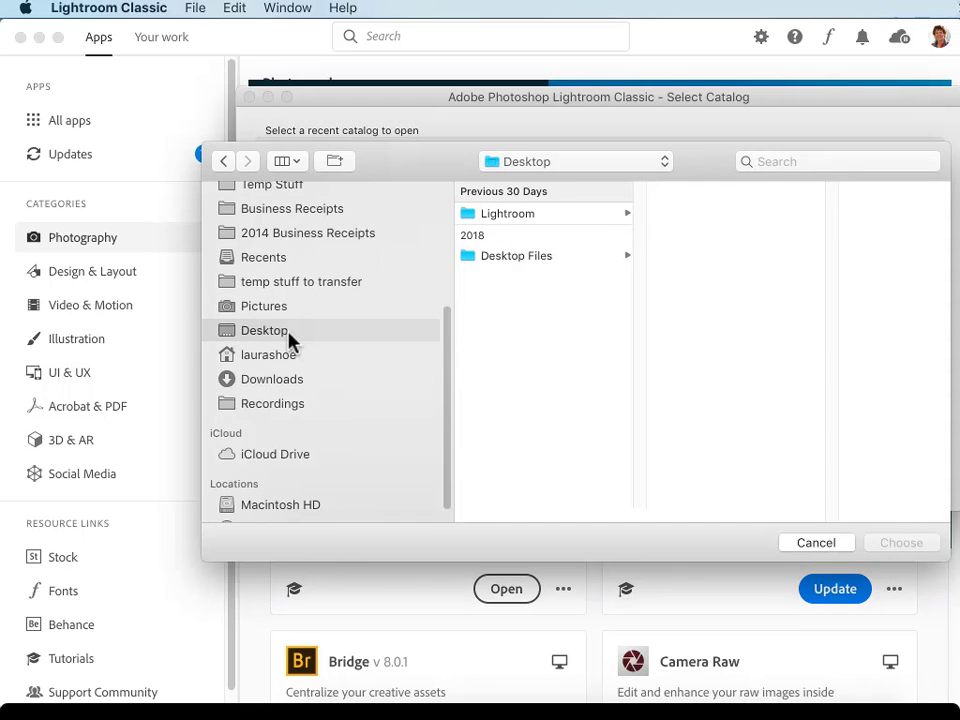
pyautogui.click(531, 214)
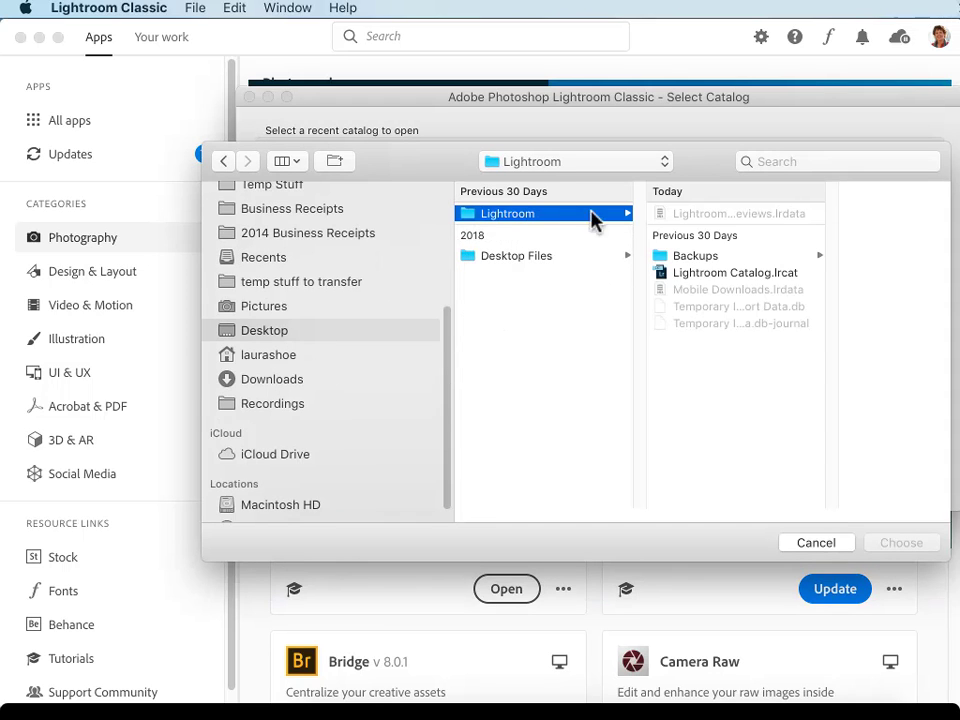
pyautogui.click(739, 272)
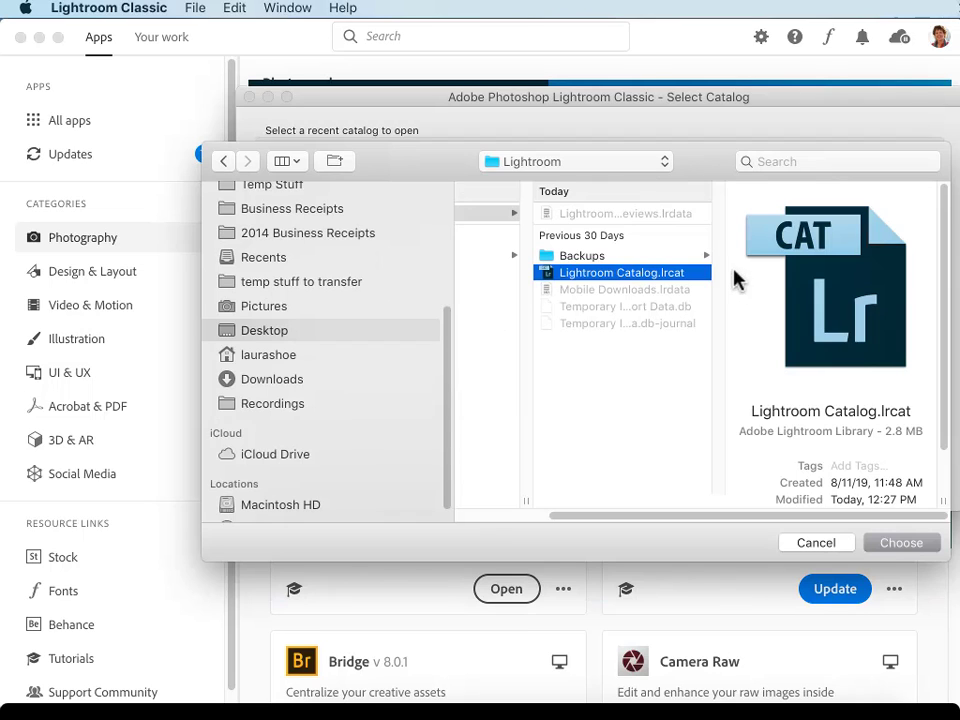
pyautogui.click(895, 543)
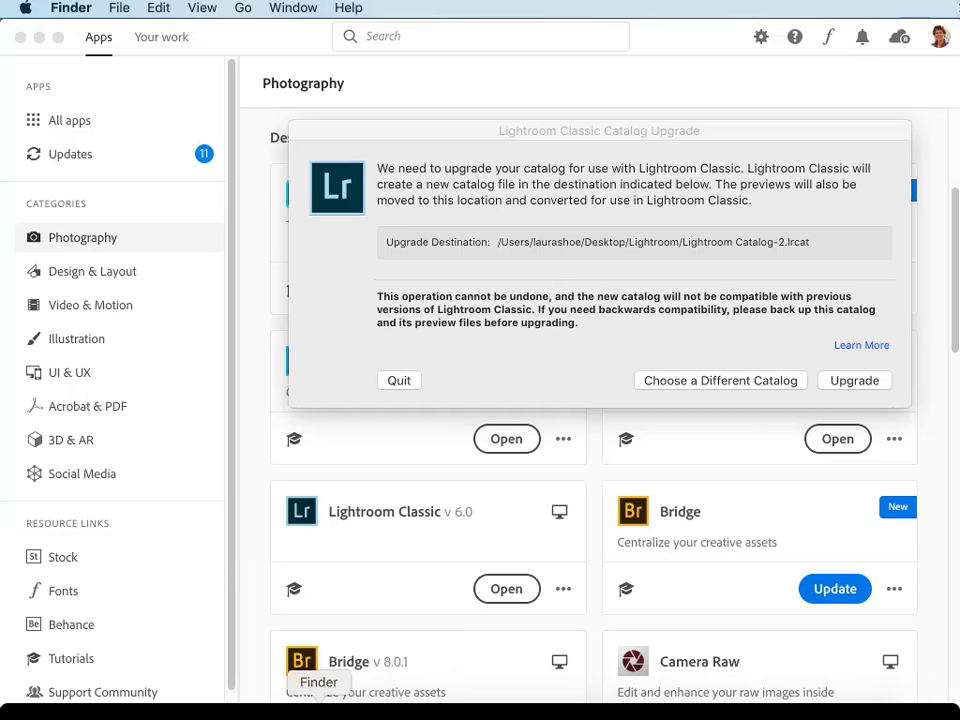
pyautogui.click(318, 712)
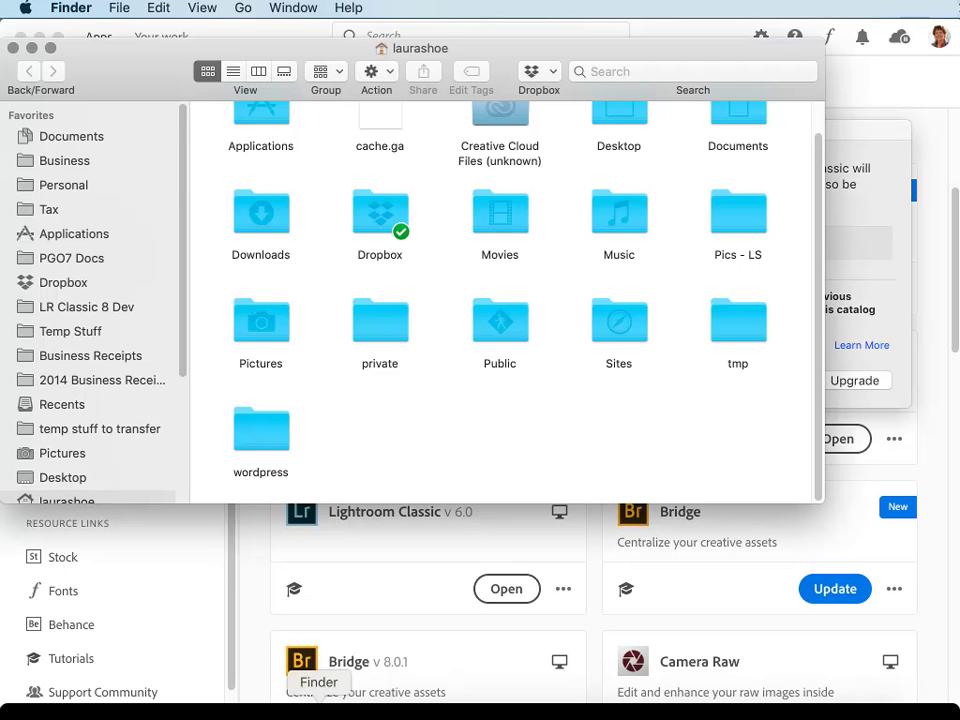
pyautogui.click(108, 479)
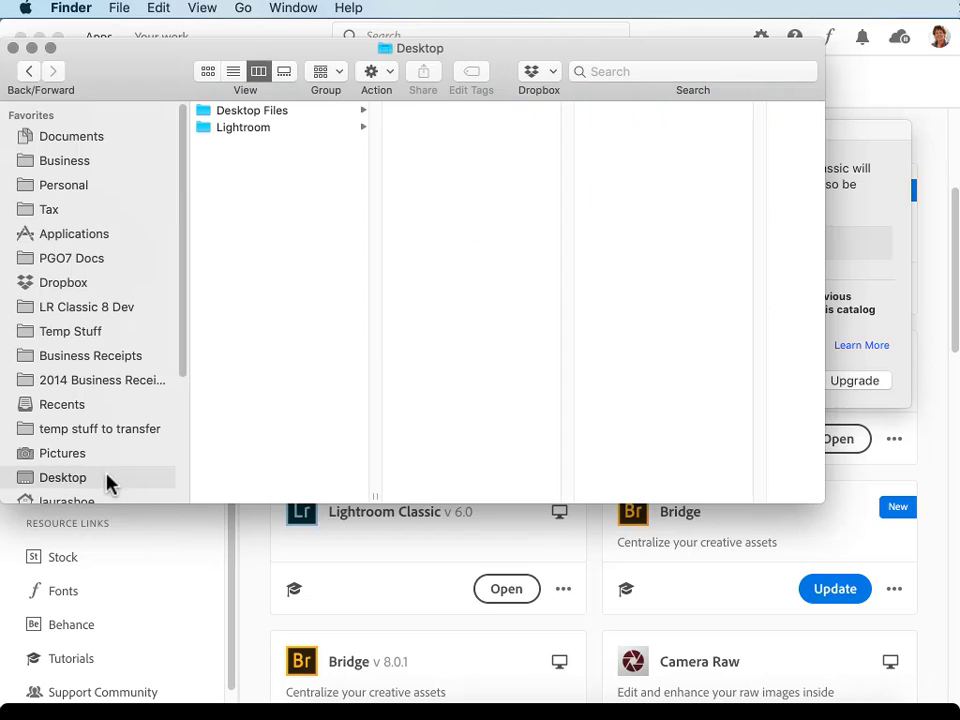
pyautogui.click(268, 130)
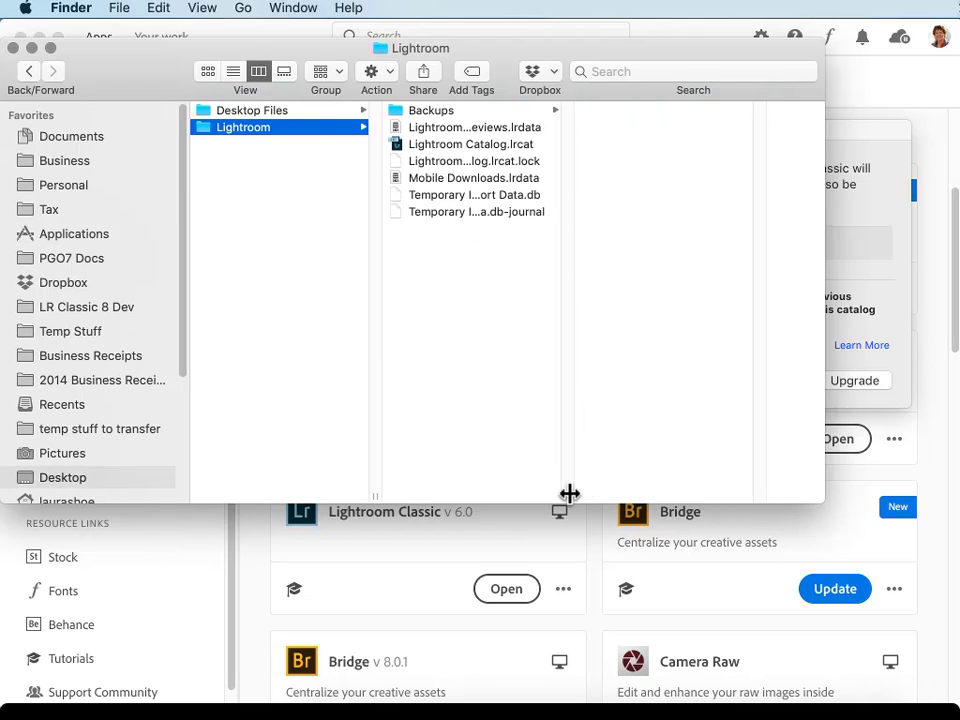
pyautogui.moveTo(568, 492); pyautogui.dragTo(663, 497)
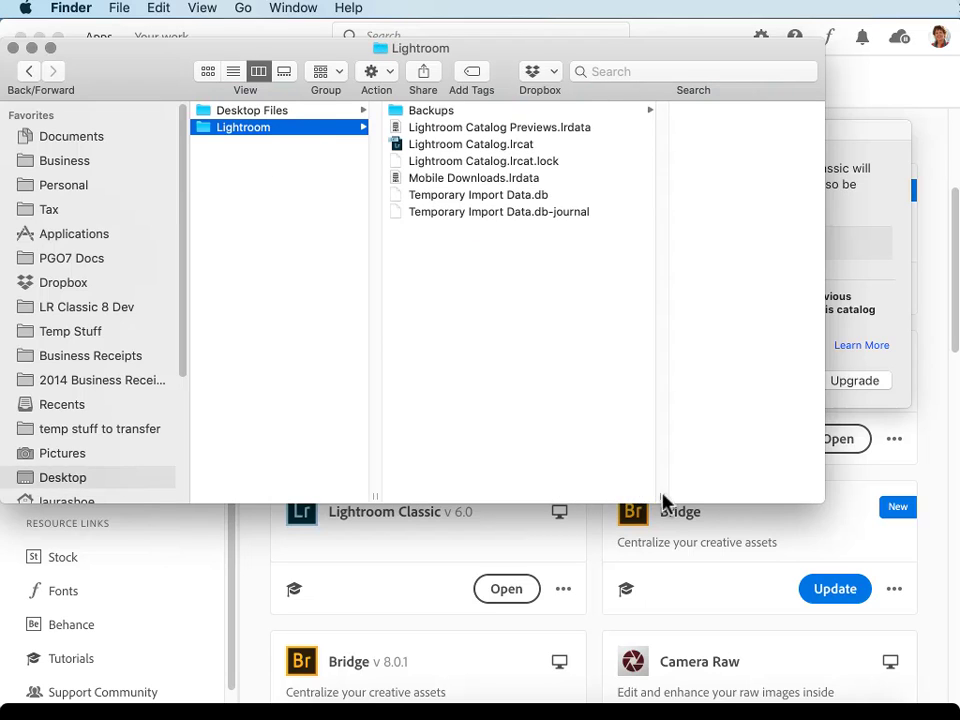
pyautogui.click(513, 130)
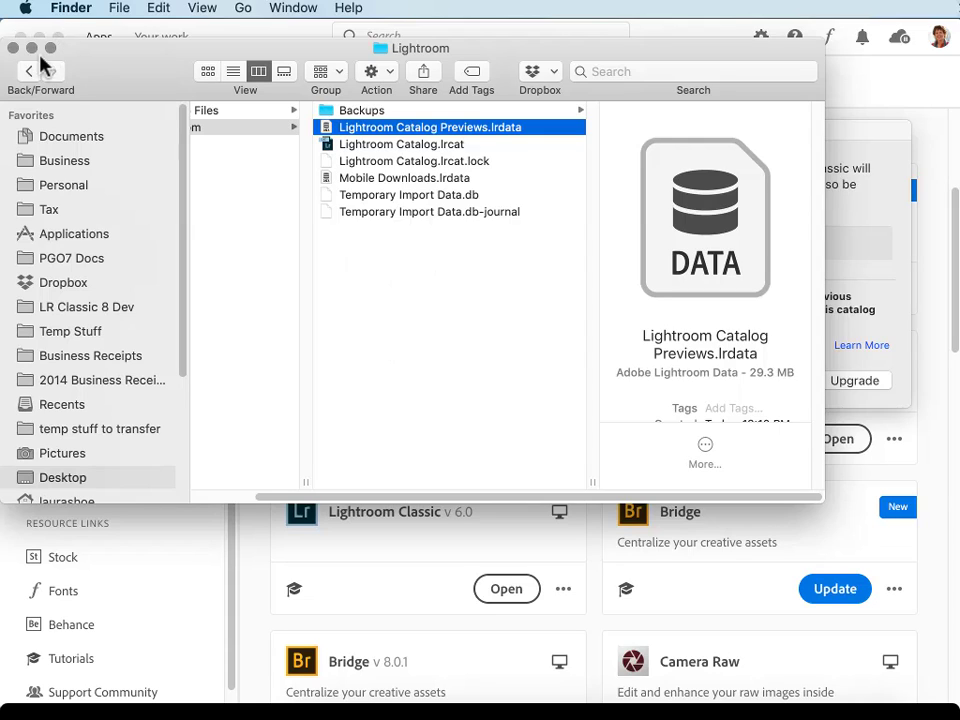
pyautogui.click(12, 47)
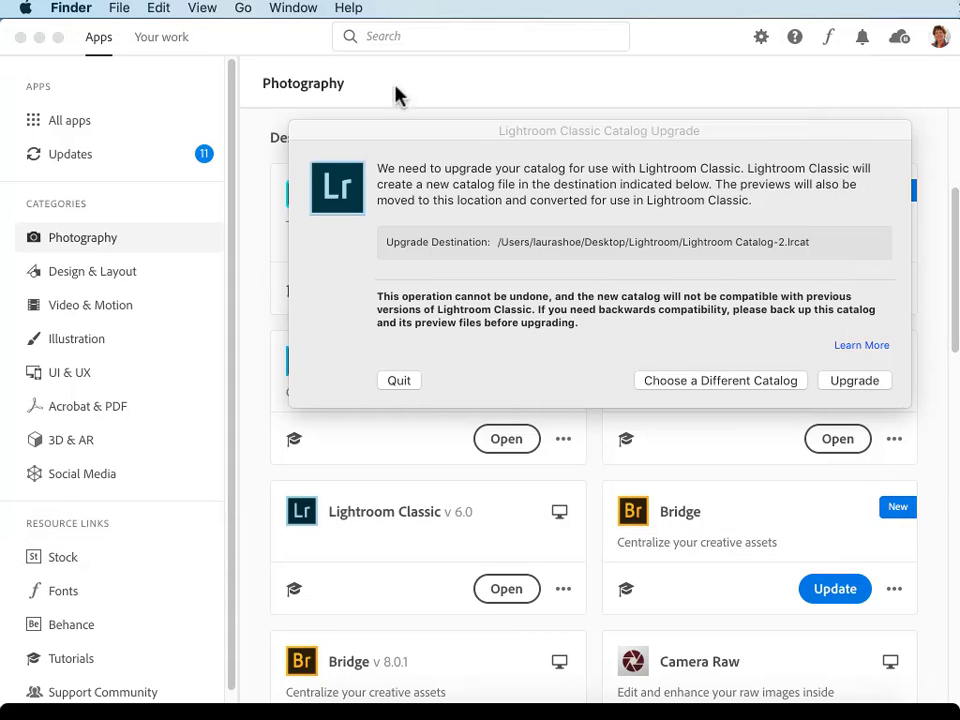
# Step: Upgrade the old catalog to Lightroom Catalog-2.lrcat
pyautogui.click(852, 385)
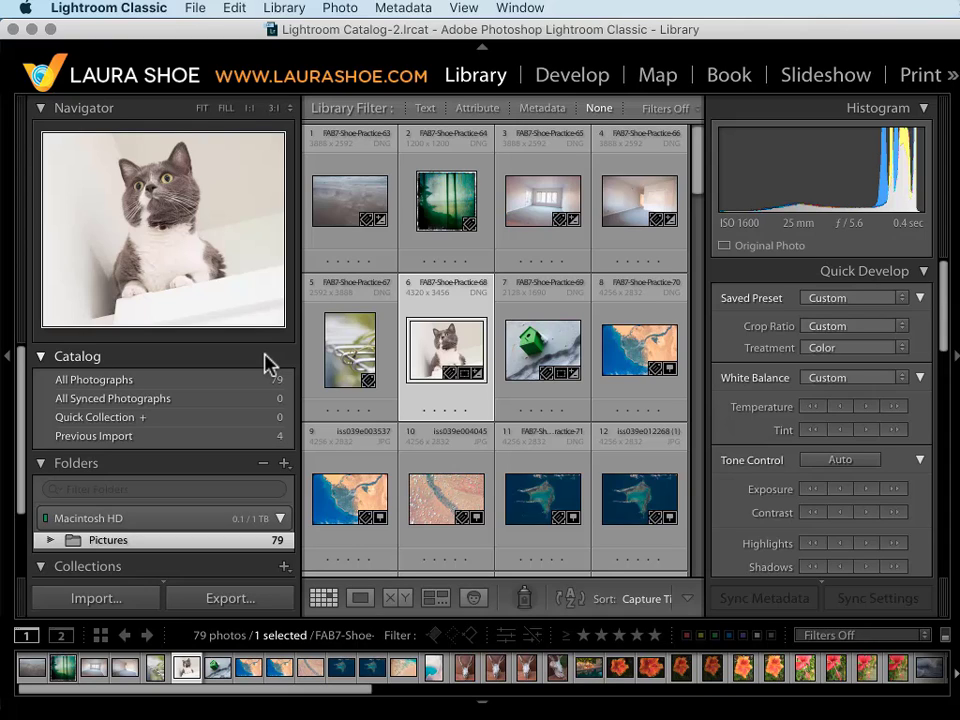
pyautogui.click(194, 9)
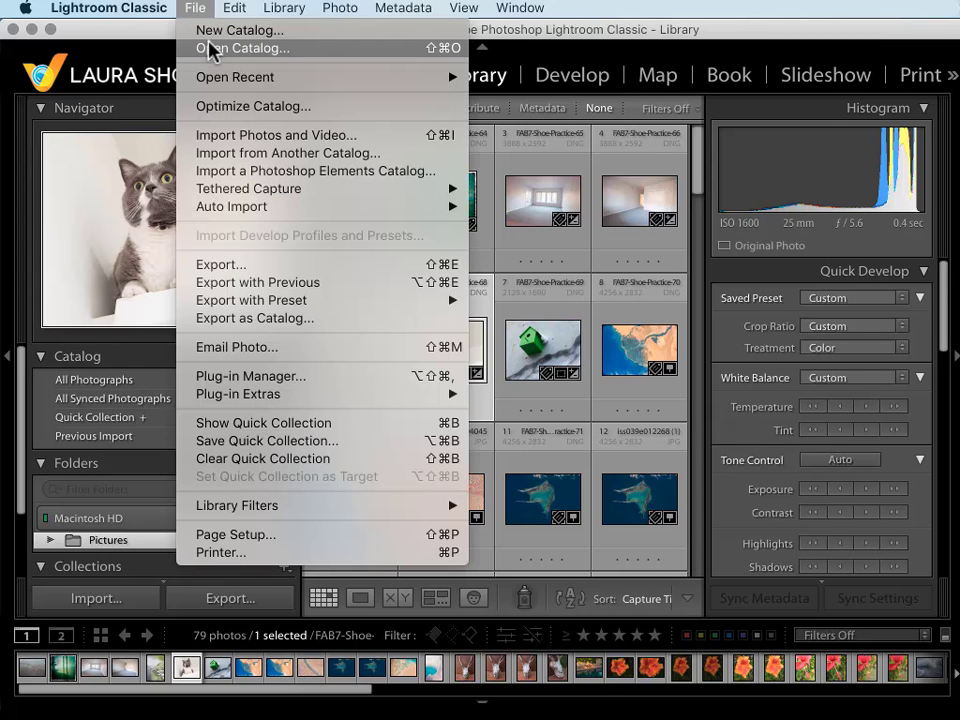
pyautogui.click(212, 48)
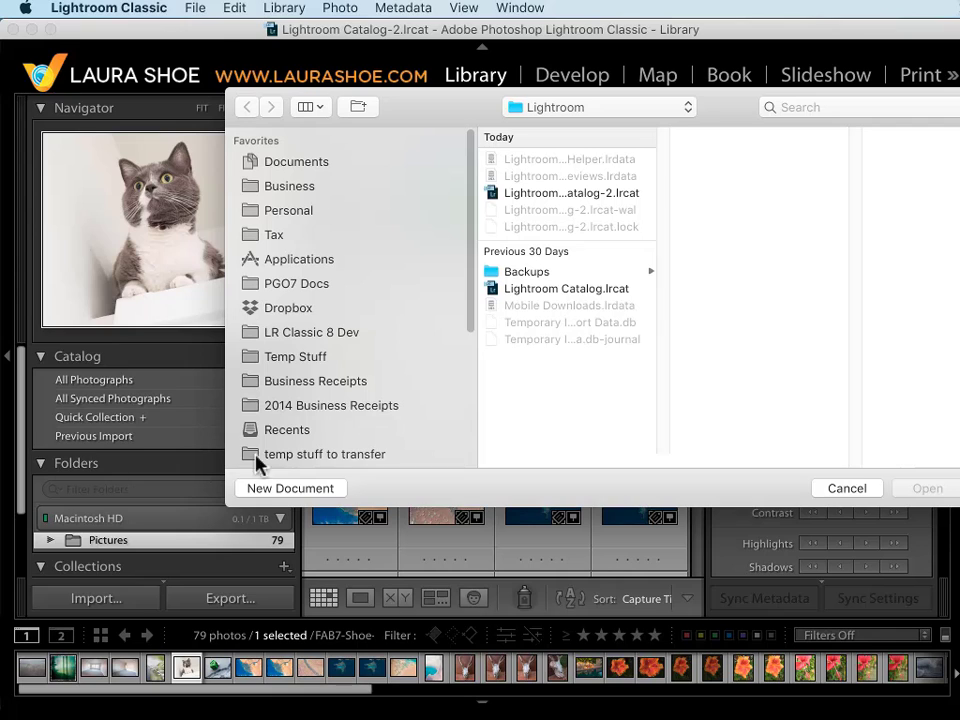
pyautogui.scroll(-5, 300, 446)
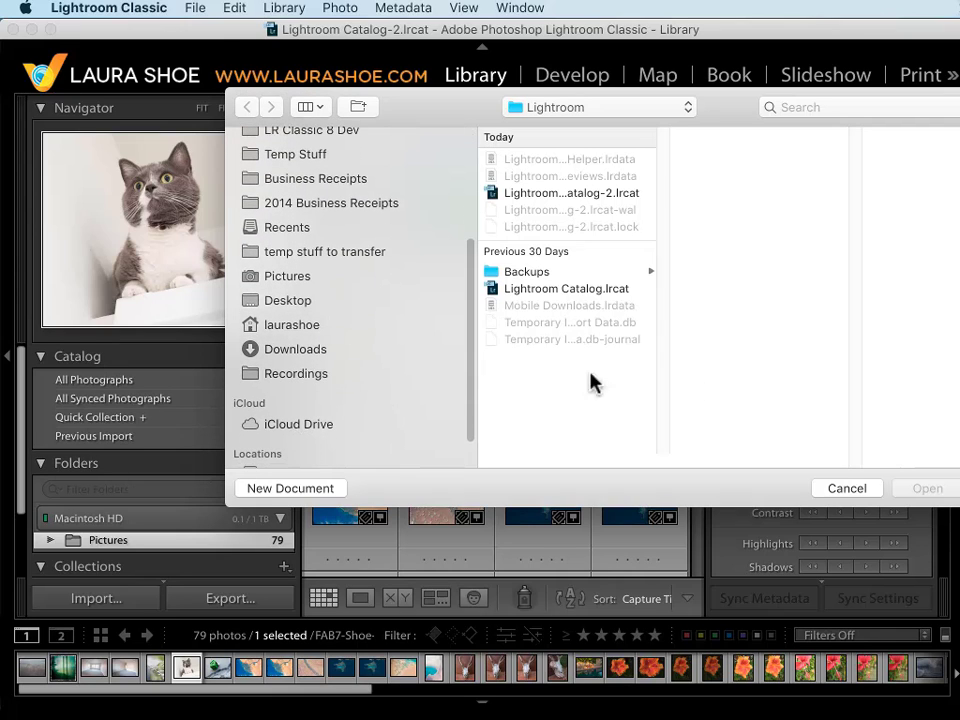
pyautogui.click(853, 492)
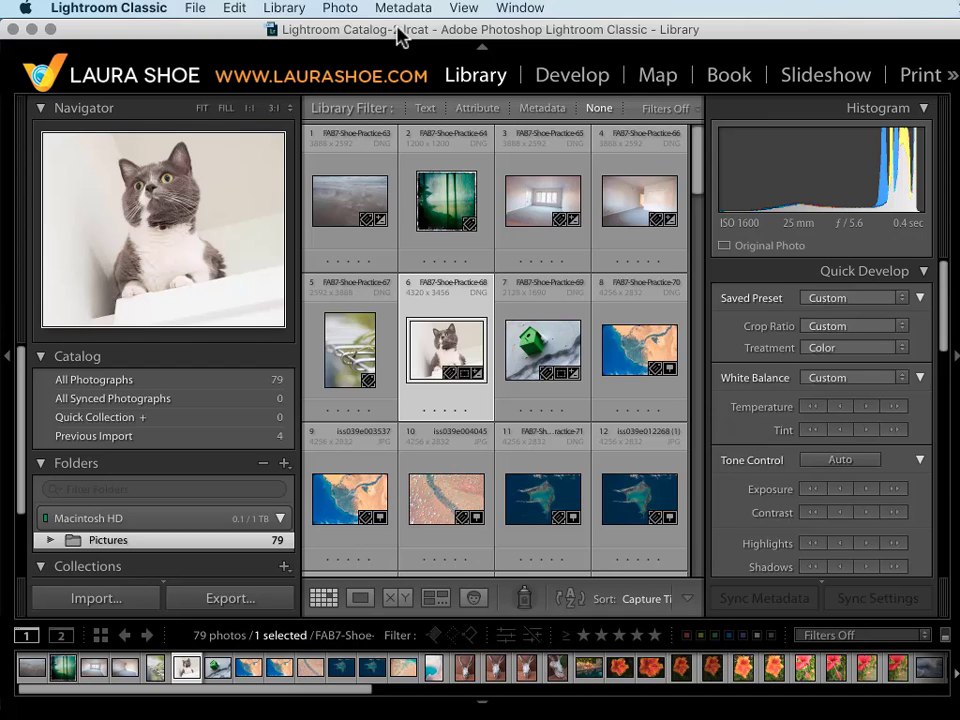
# Step: Quit Lightroom Classic, confirming Yes and skipping the catalog backup this time
pyautogui.click(68, 8)
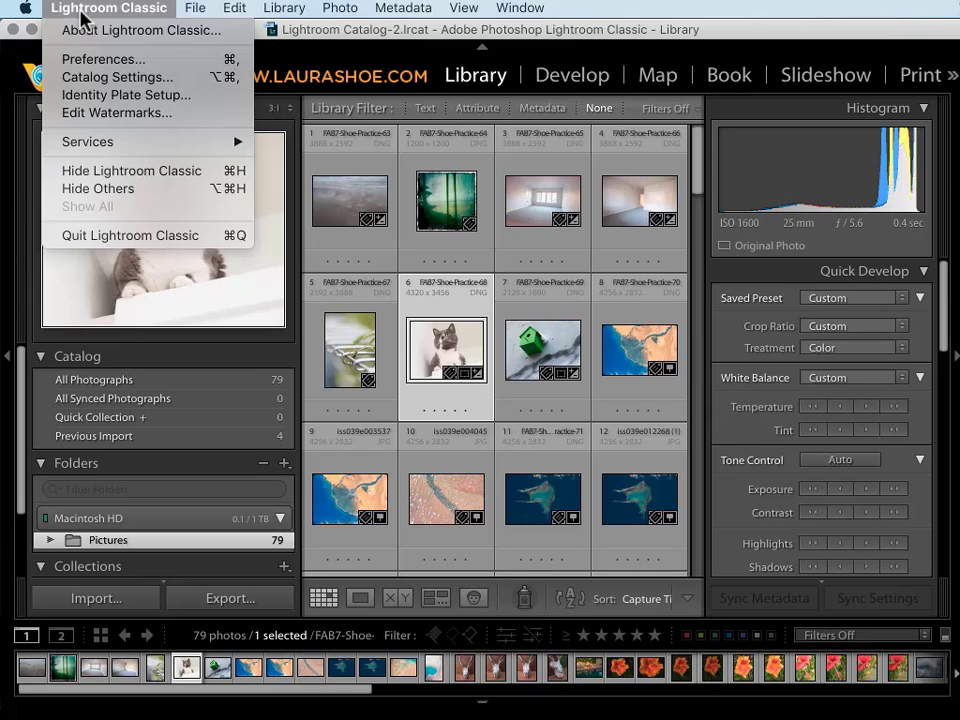
pyautogui.click(131, 230)
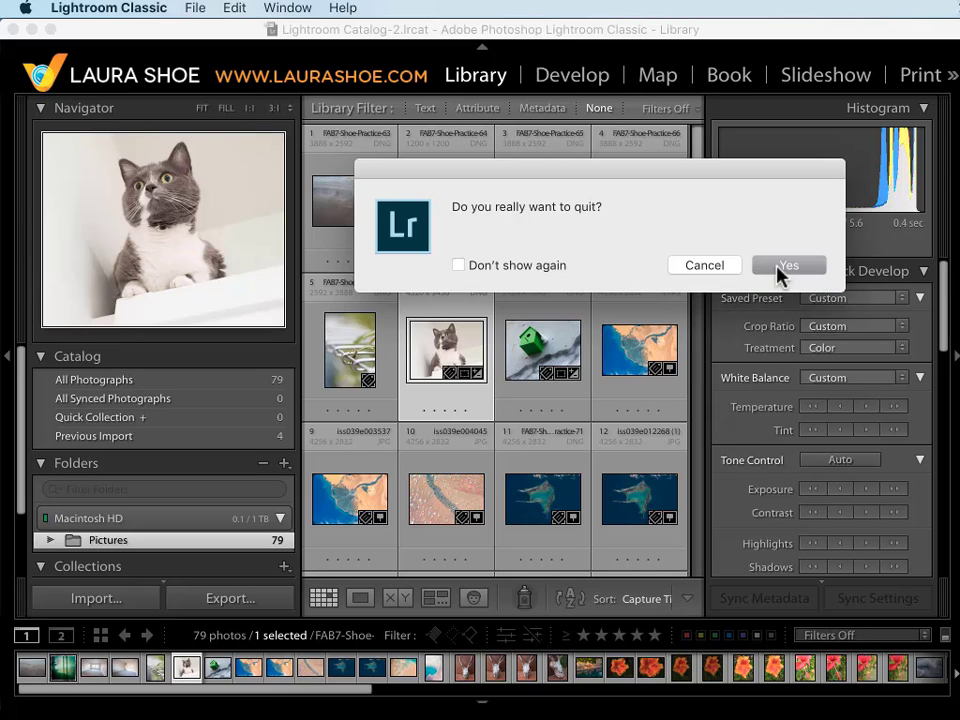
pyautogui.click(786, 266)
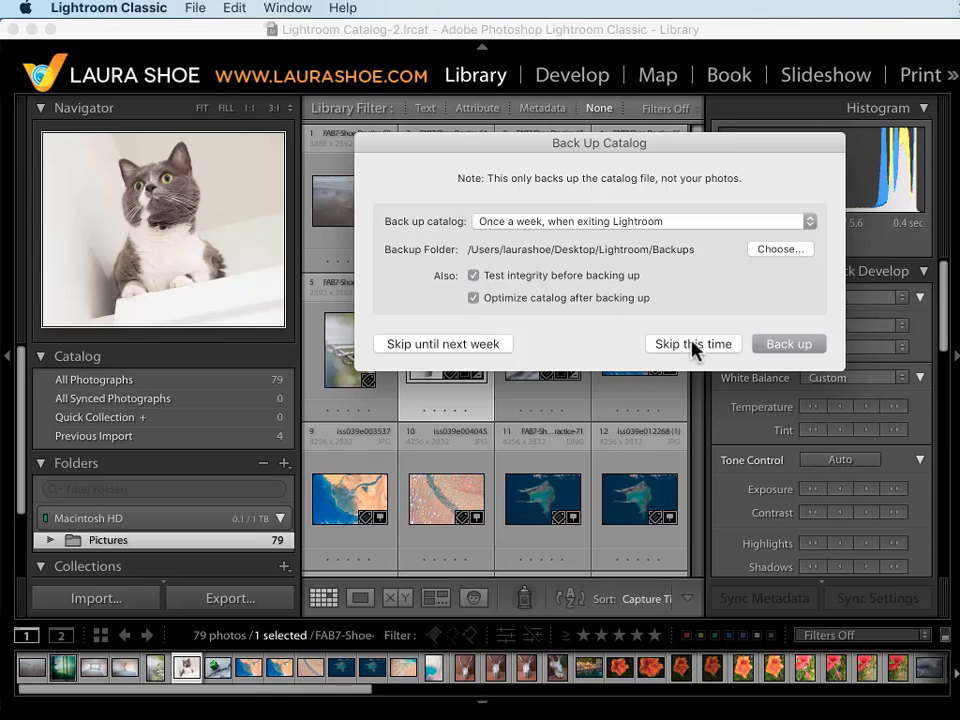
pyautogui.click(682, 355)
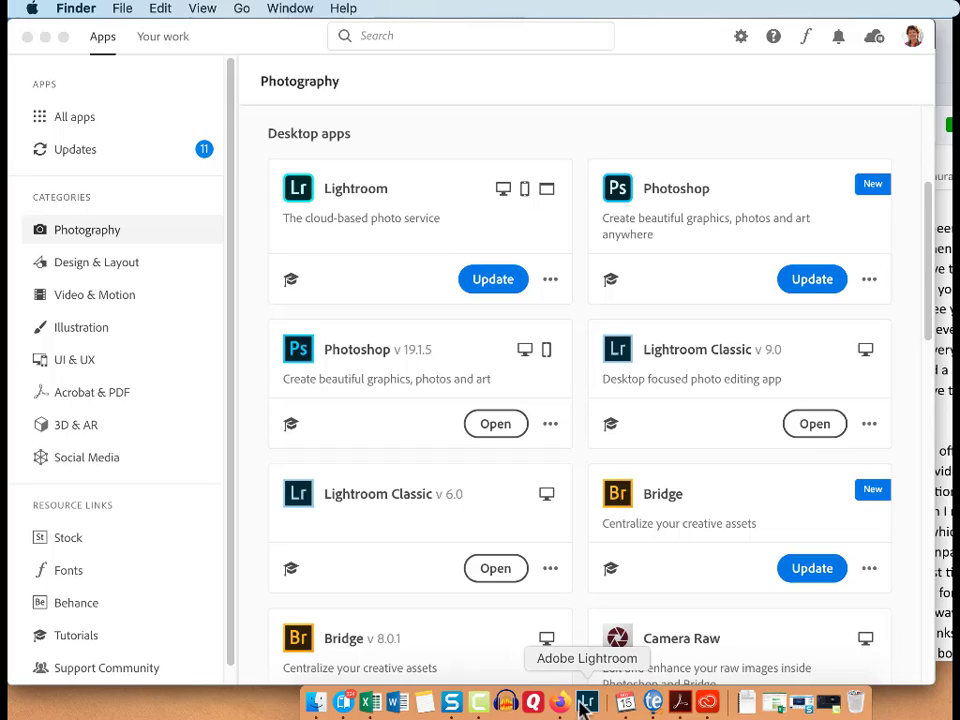
# Step: Replace the old Lightroom Dock icon with Adobe Lightroom Classic from the Applications folder
pyautogui.moveTo(588, 705); pyautogui.dragTo(849, 709)
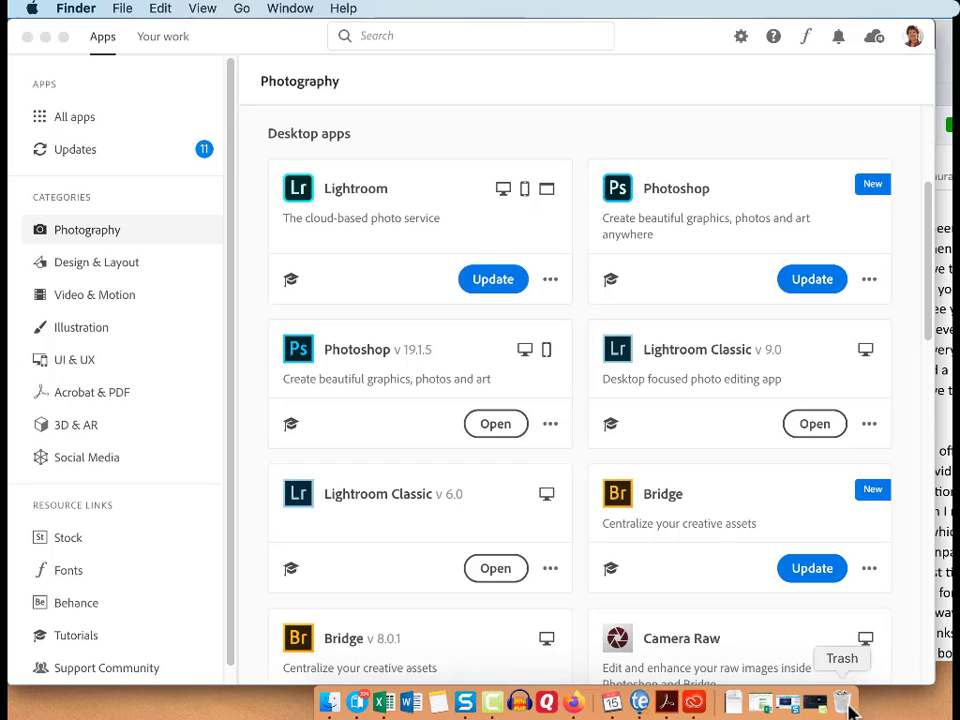
pyautogui.click(329, 705)
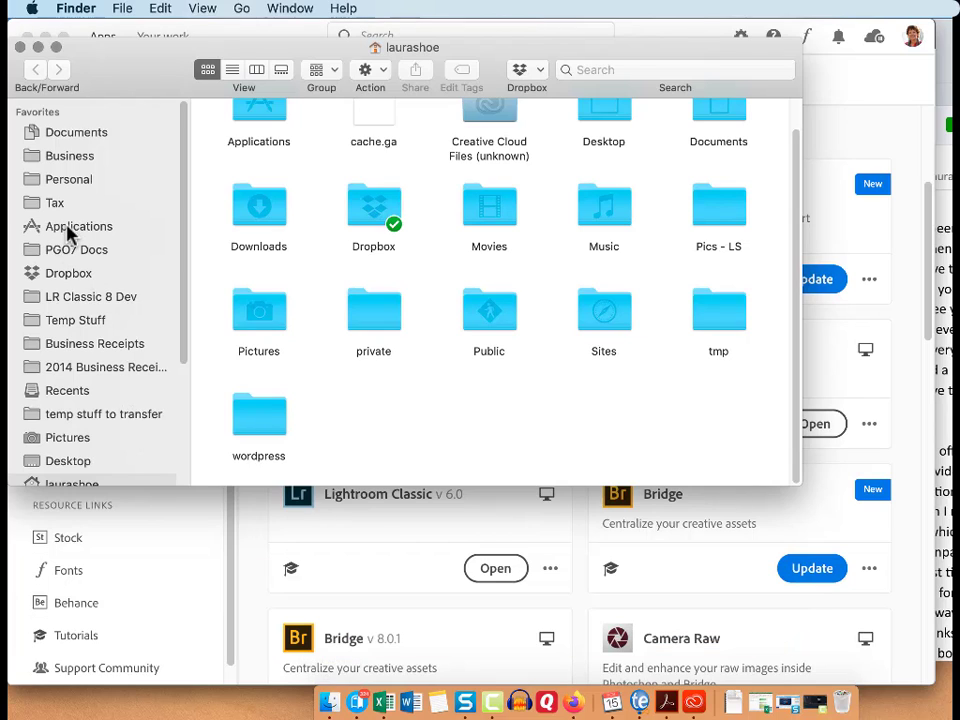
pyautogui.click(70, 231)
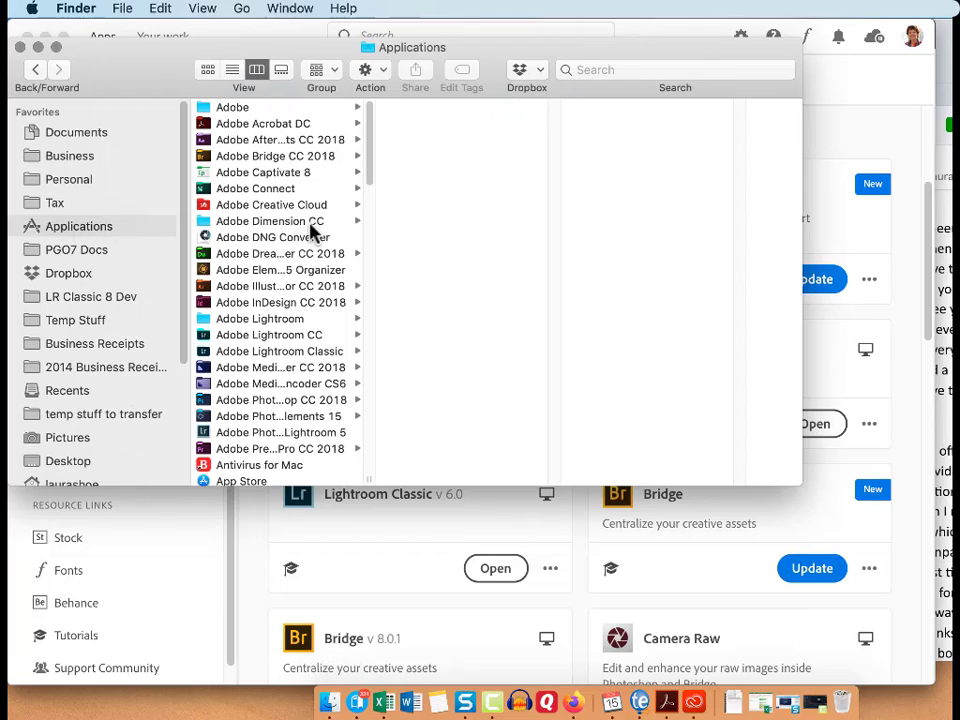
pyautogui.click(268, 354)
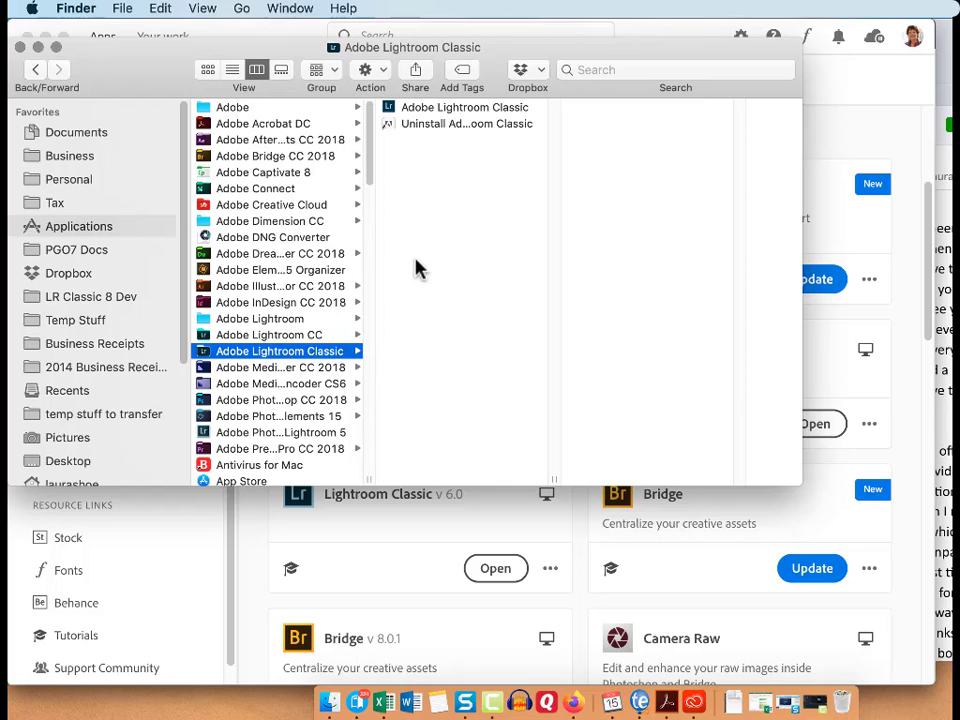
pyautogui.moveTo(466, 109); pyautogui.dragTo(588, 712)
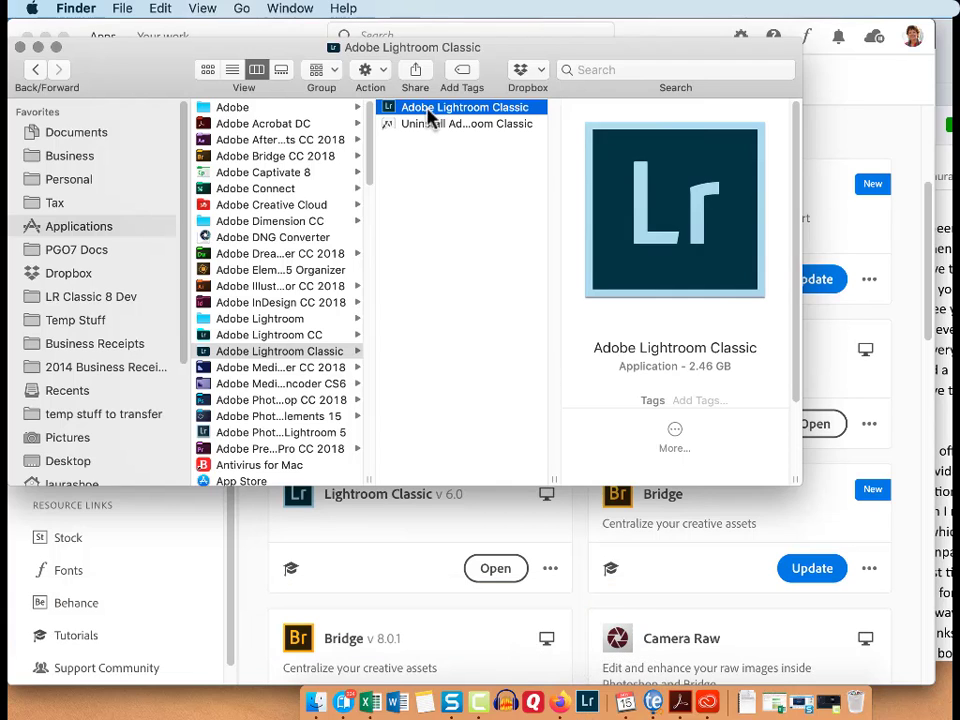
pyautogui.click(19, 47)
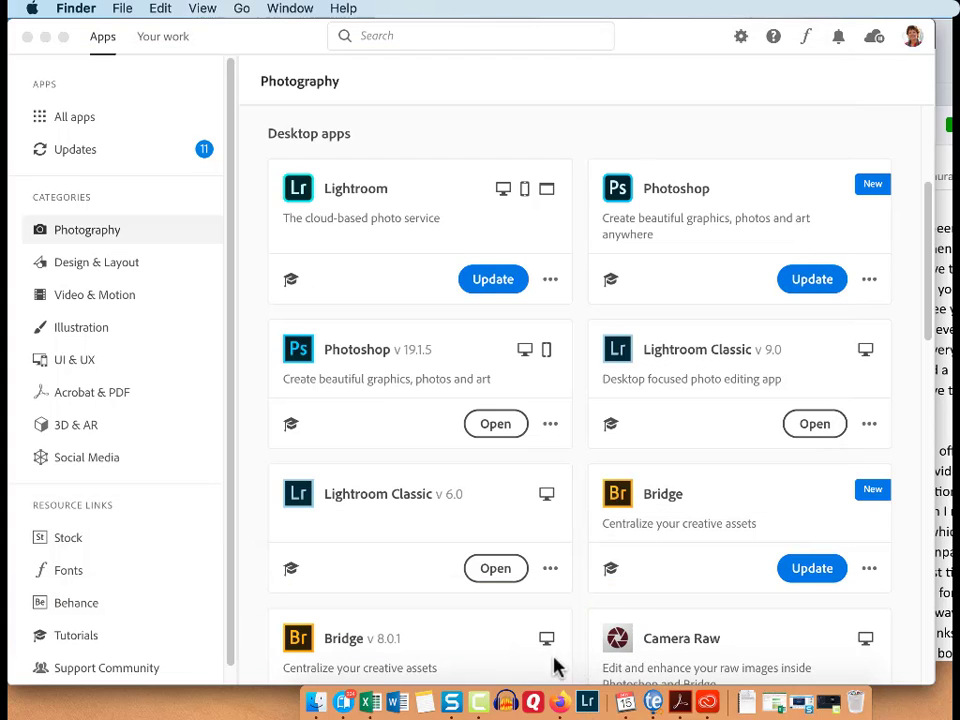
# Step: Launch Lightroom Classic from the Dock and choose the newer, upgraded Lightroom Catalog-2
pyautogui.click(589, 705)
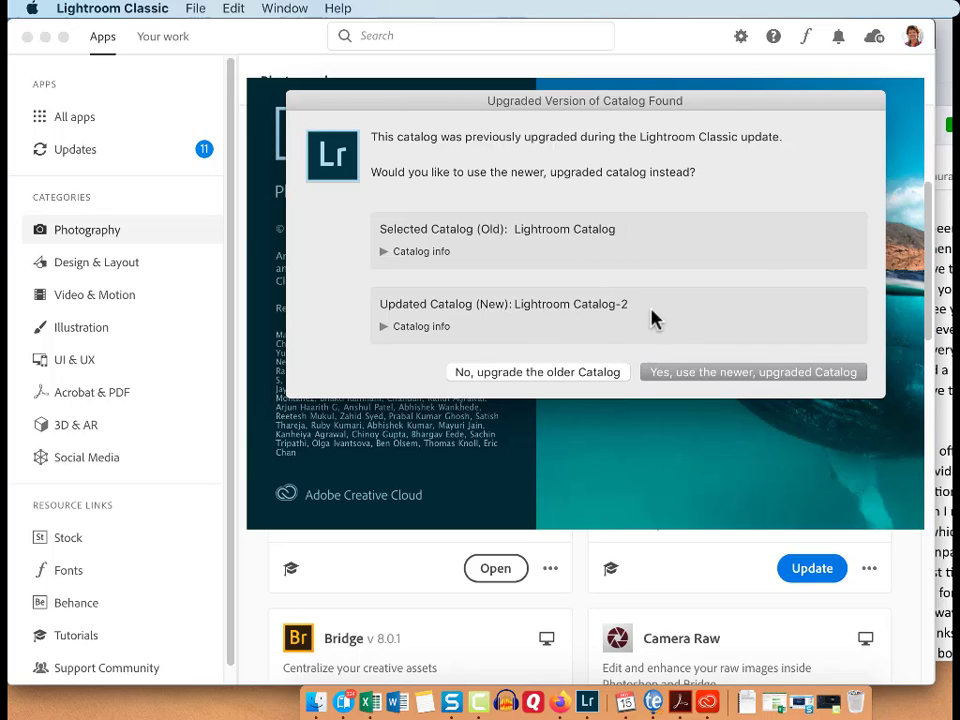
pyautogui.click(788, 372)
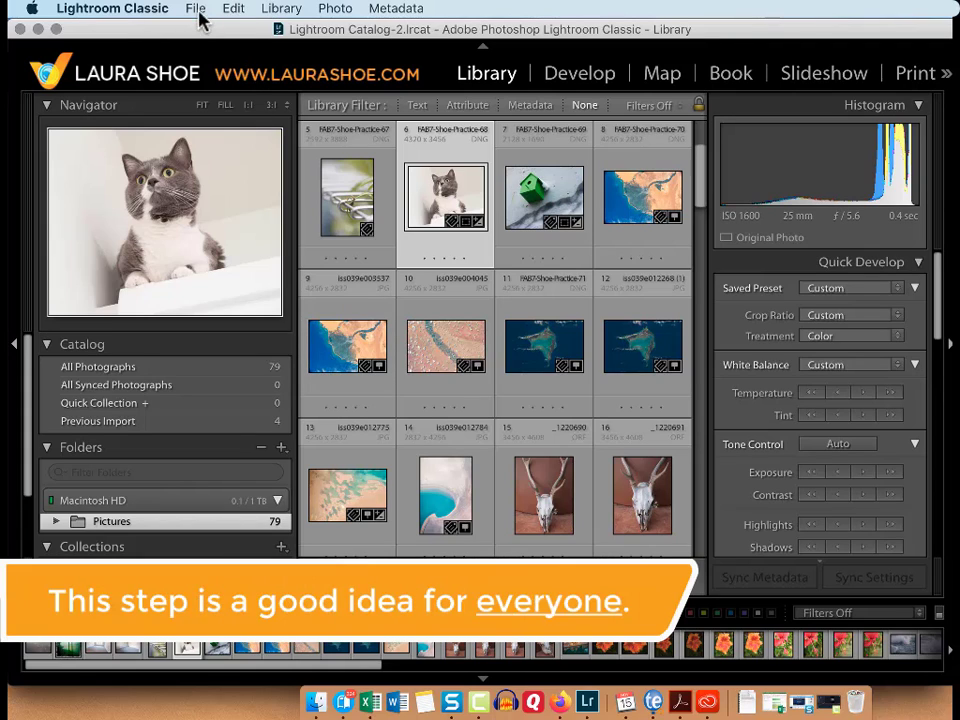
# Step: In General preferences, set the startup catalog to Lightroom Catalog-2.lrcat
pyautogui.click(141, 10)
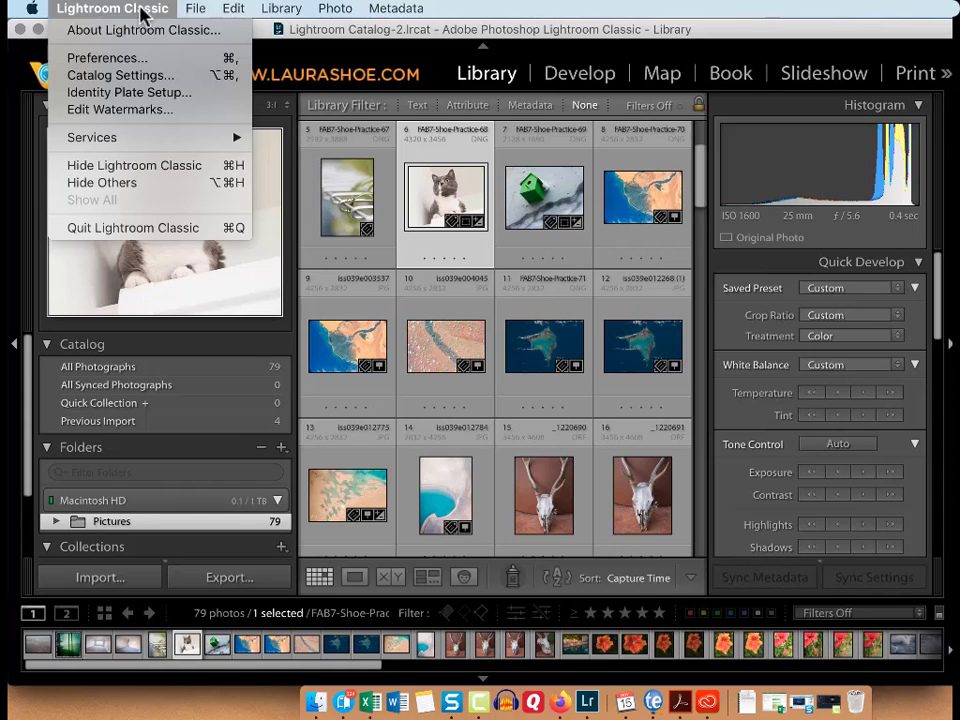
pyautogui.click(150, 60)
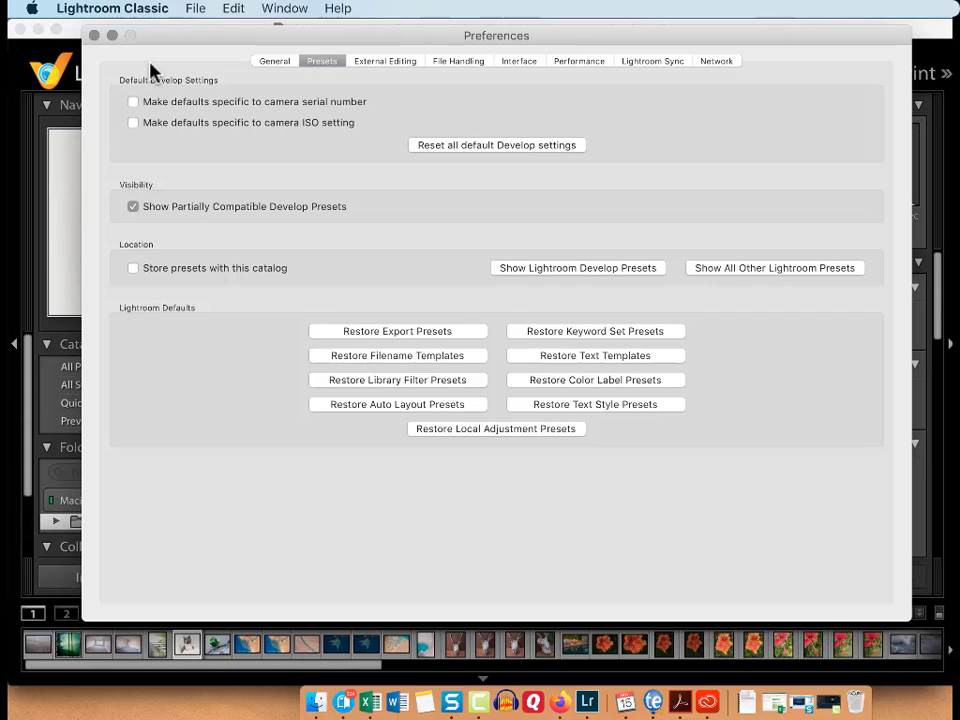
pyautogui.click(268, 62)
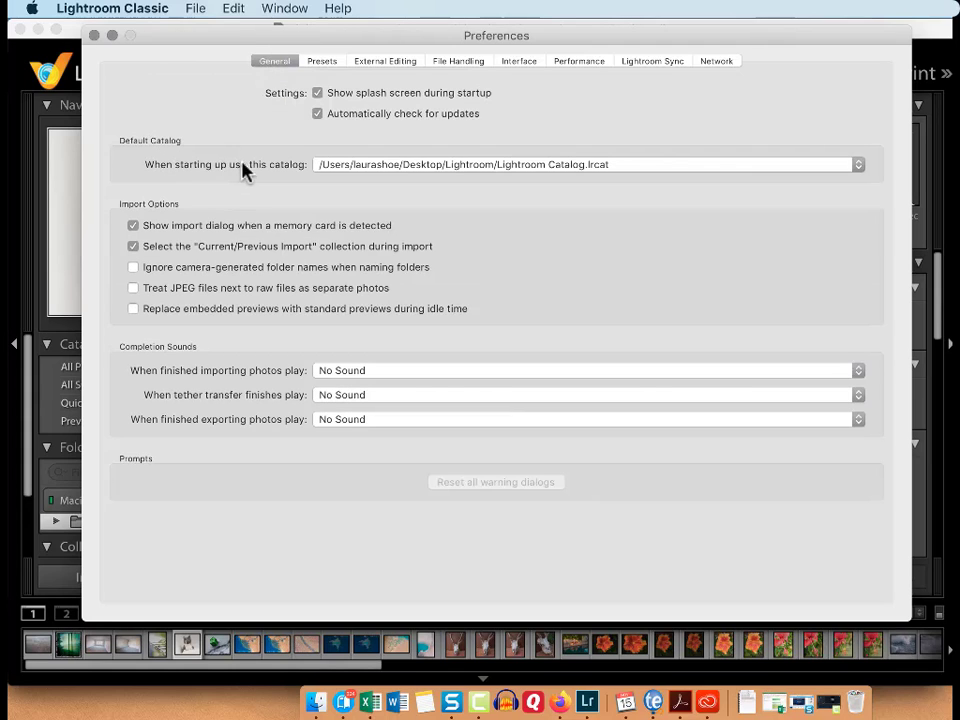
pyautogui.click(633, 174)
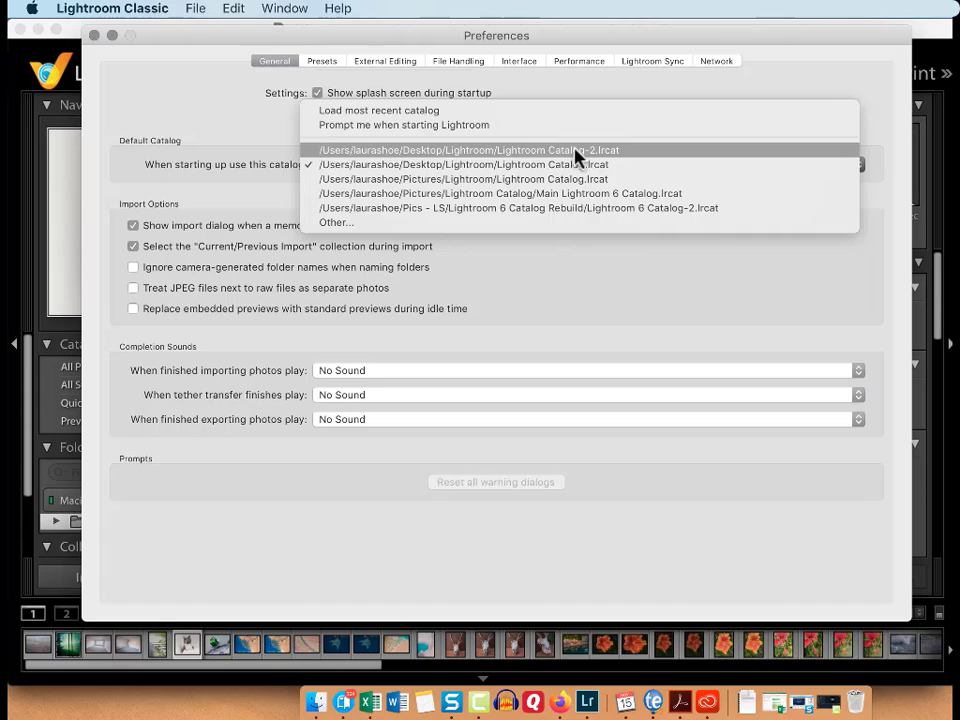
pyautogui.click(599, 155)
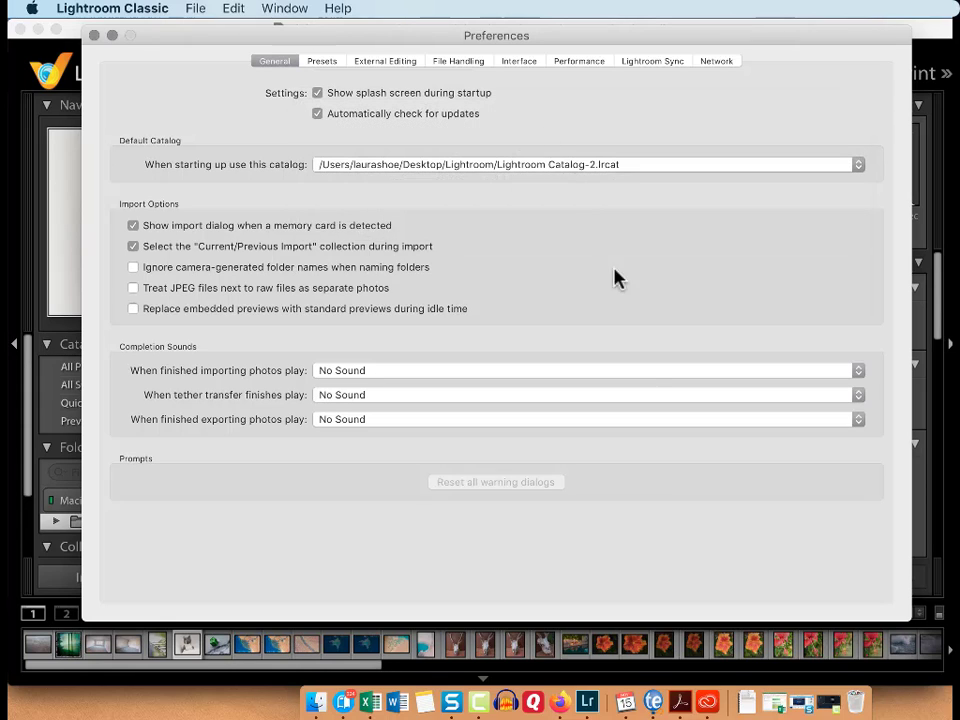
pyautogui.click(94, 37)
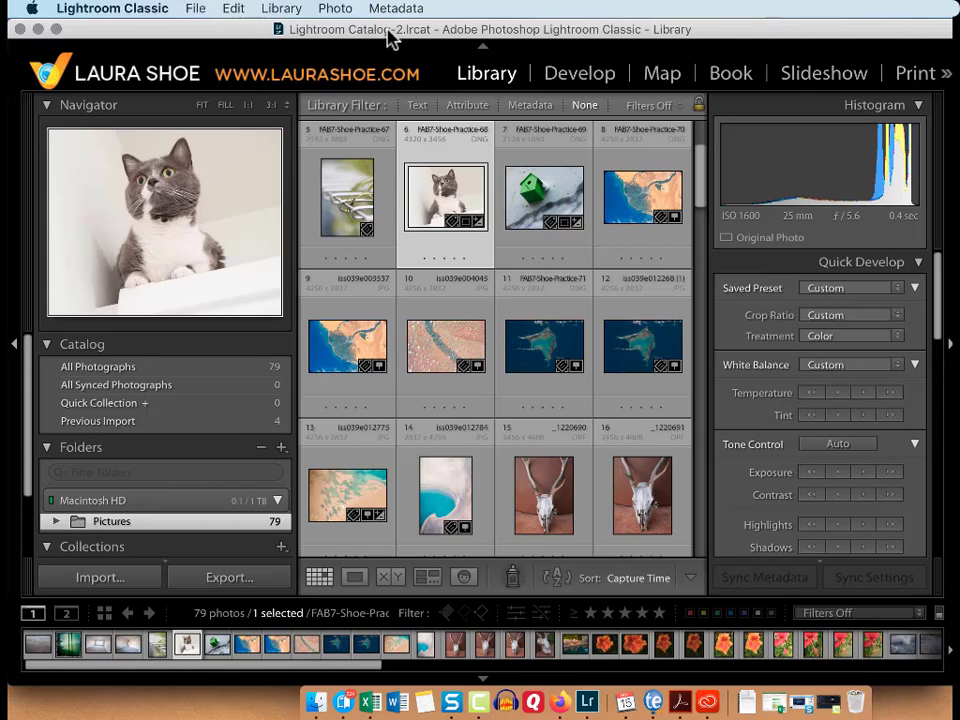
# Step: Quit Lightroom Classic, skipping the catalog backup, and open a Finder window
pyautogui.click(80, 9)
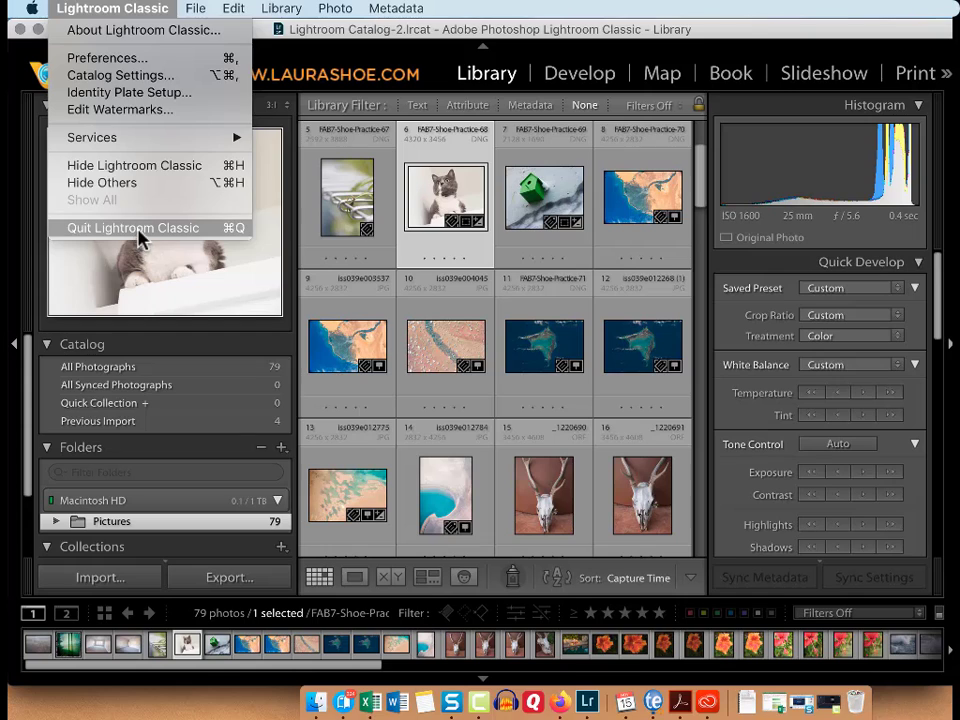
pyautogui.click(137, 229)
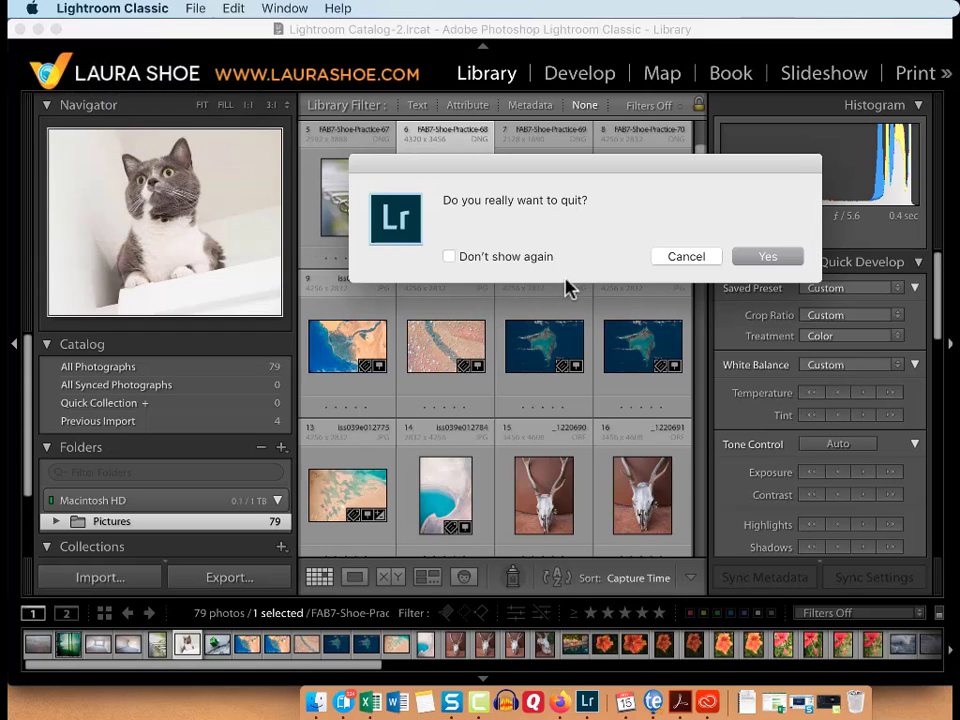
pyautogui.click(757, 257)
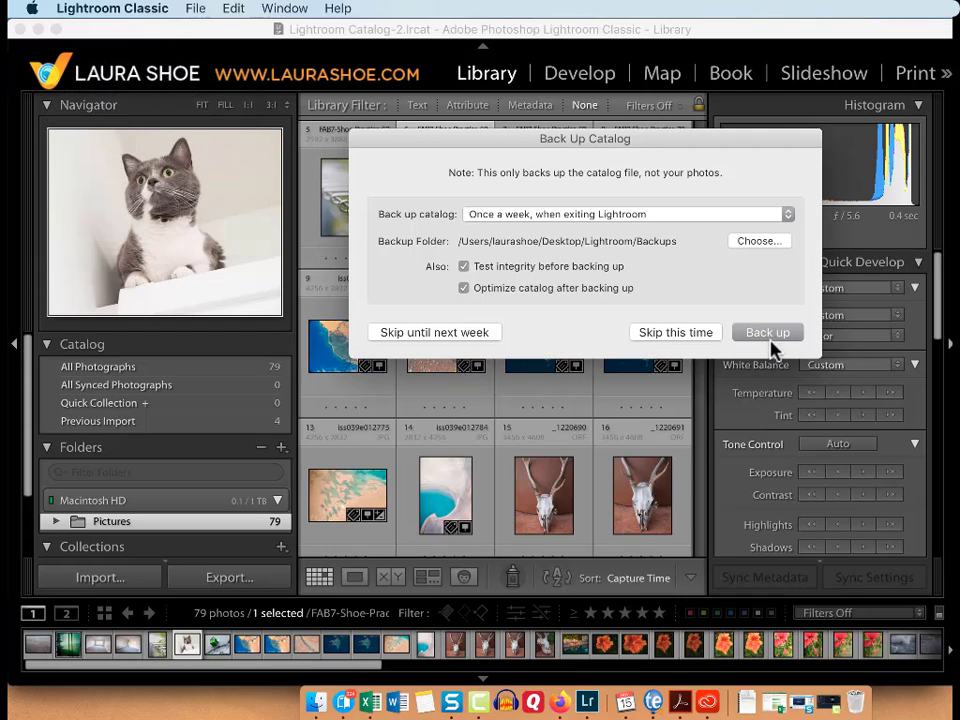
pyautogui.click(683, 336)
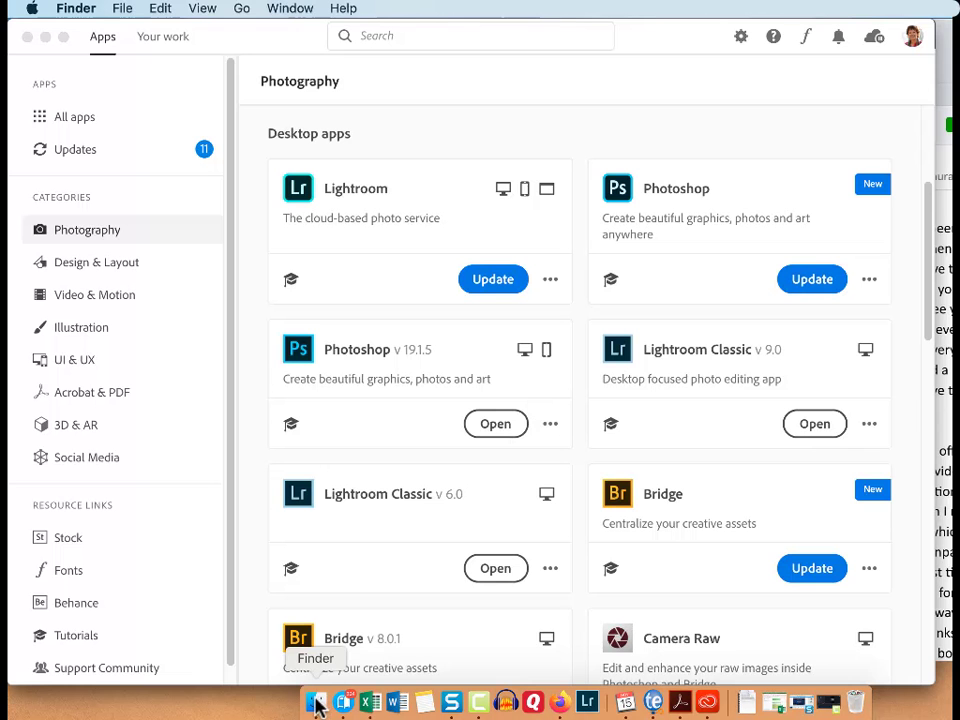
pyautogui.click(315, 705)
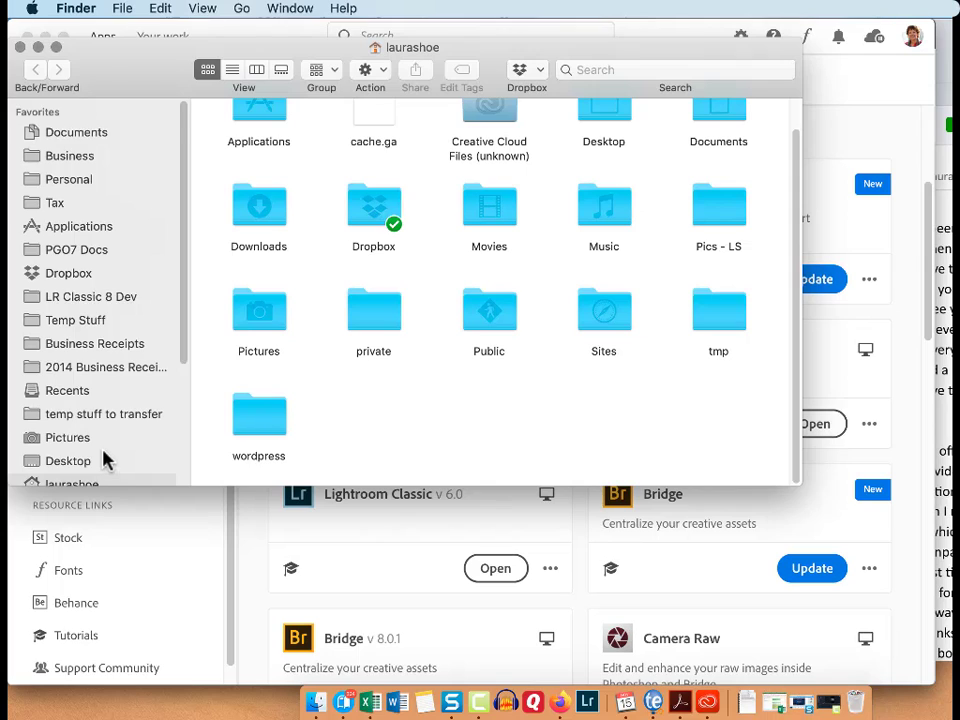
# Step: Show the Desktop's Lightroom folder with full file names and select Lightroom Catalog-2.lrcat
pyautogui.scroll(-2, 104, 457)
pyautogui.click(80, 418)
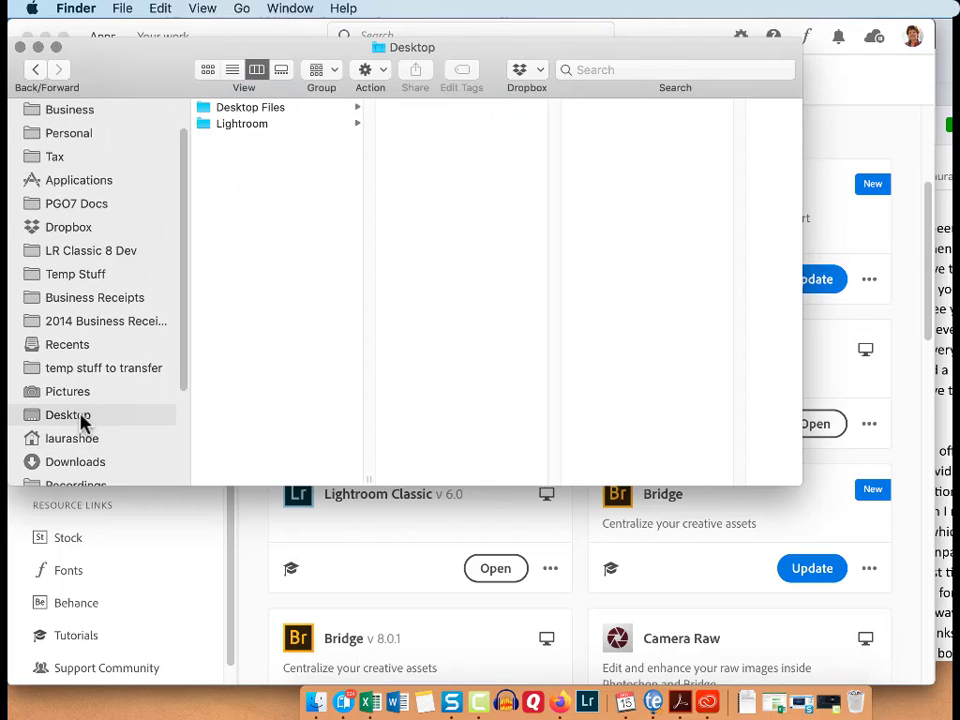
pyautogui.click(255, 126)
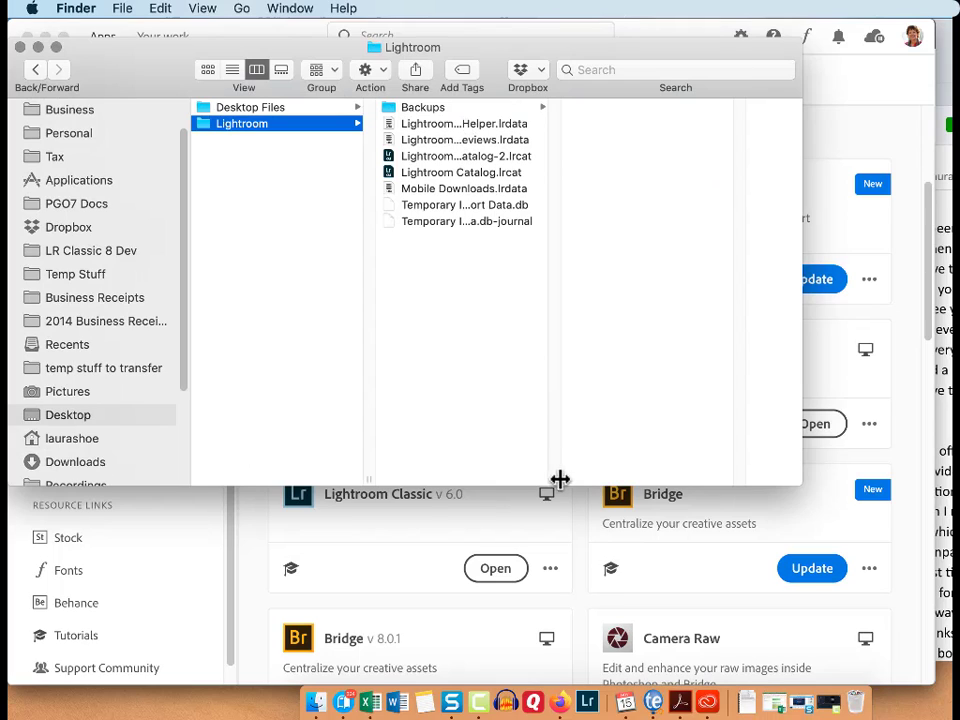
pyautogui.moveTo(556, 481); pyautogui.dragTo(624, 483)
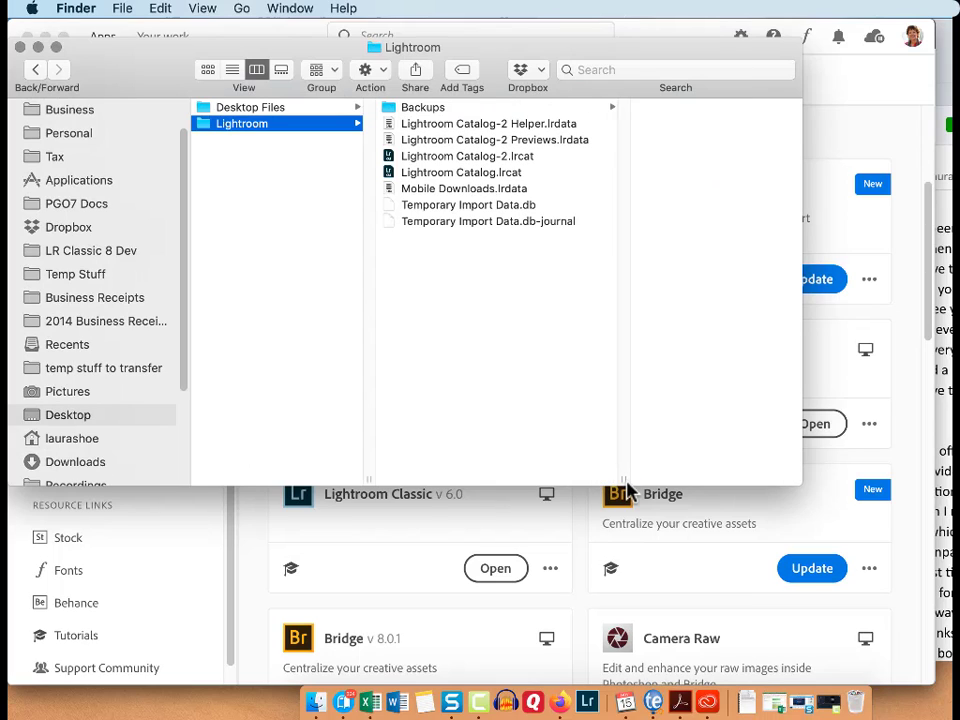
pyautogui.click(499, 160)
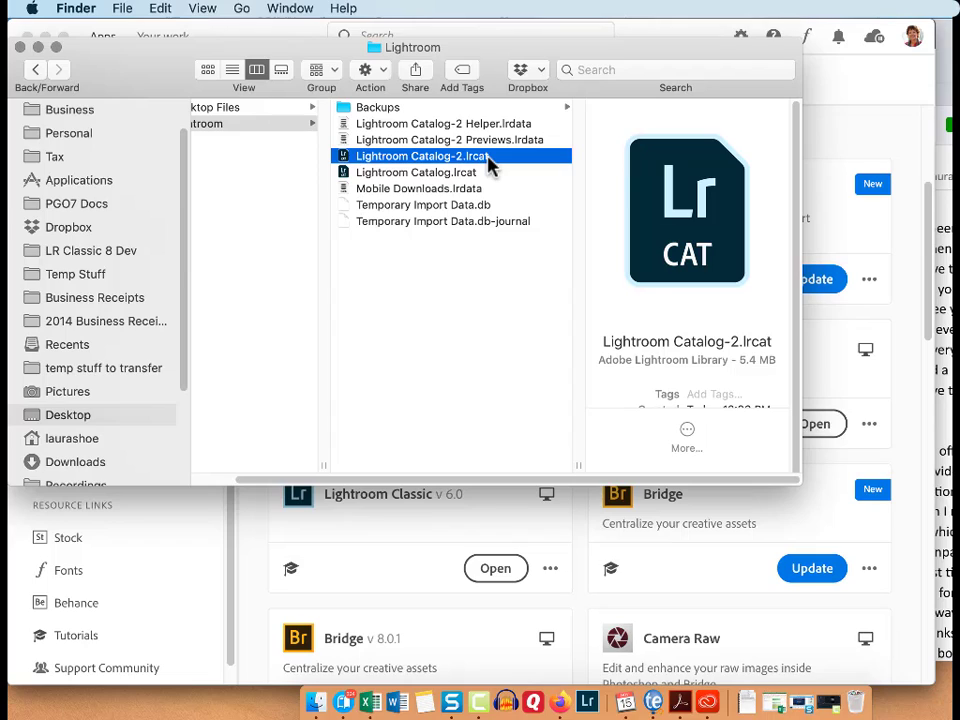
pyautogui.press('Down')
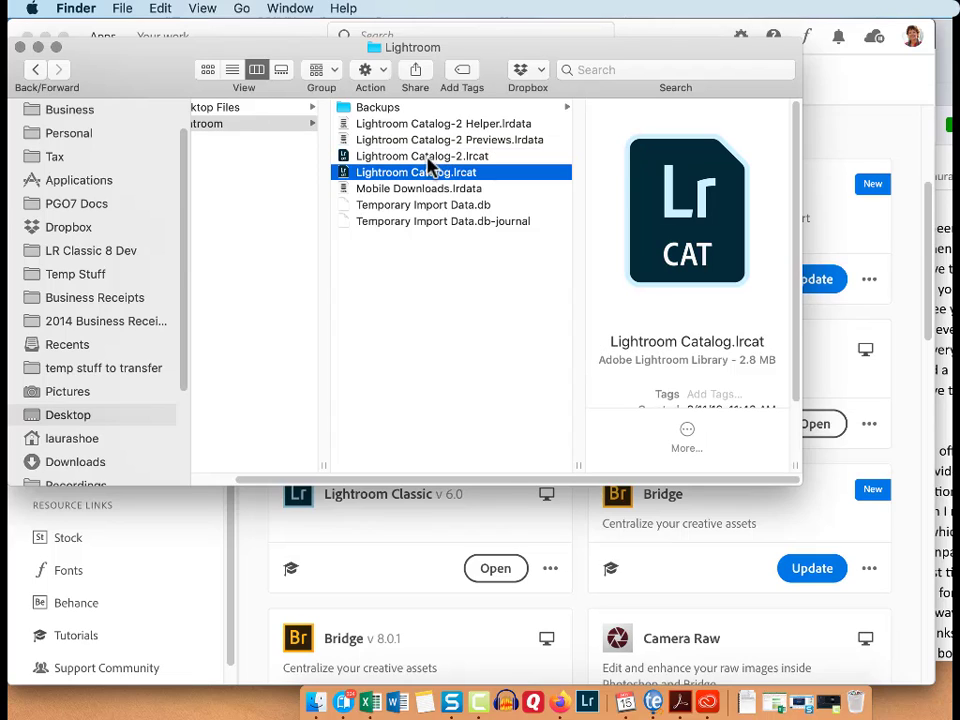
pyautogui.click(429, 158)
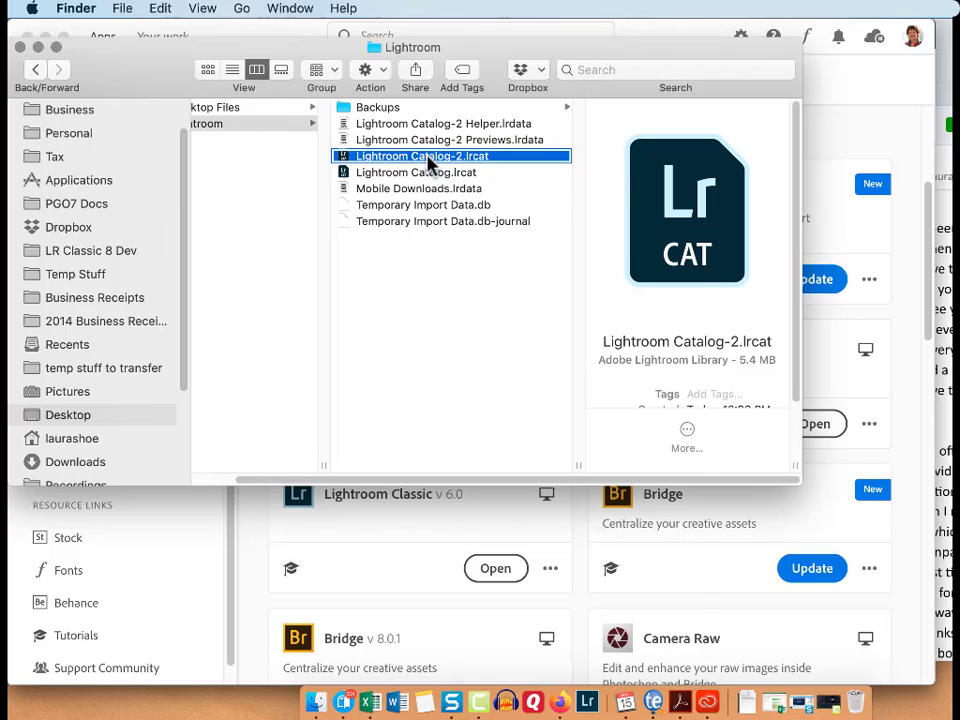
# Step: Rename Lightroom Catalog-2.lrcat to Lightroom Classic Catalog.lrcat
pyautogui.rightClick(429, 162)
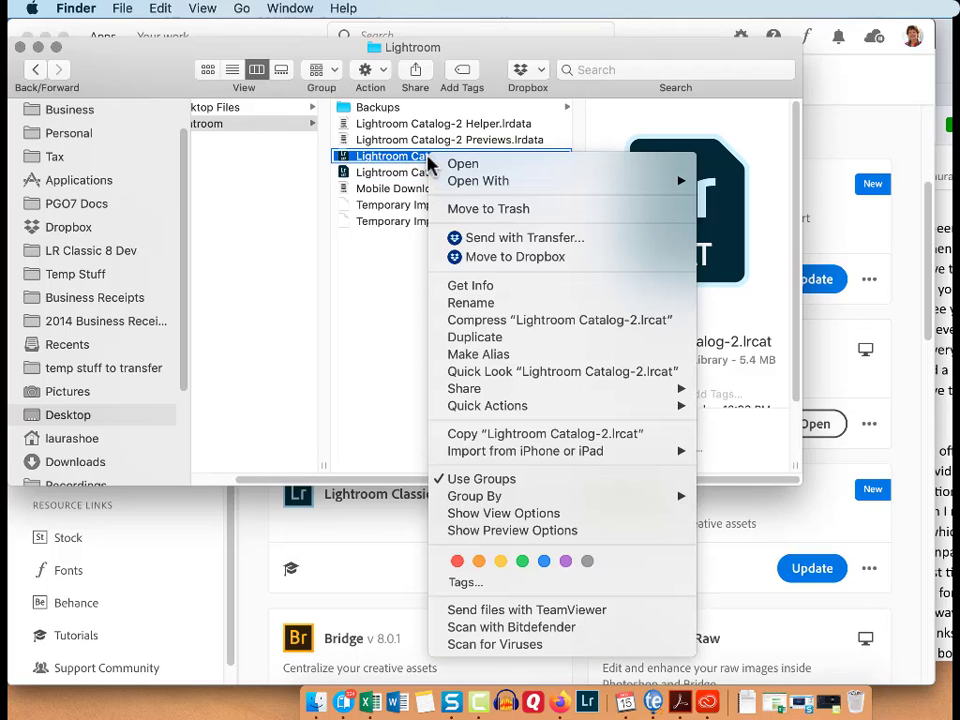
pyautogui.click(474, 305)
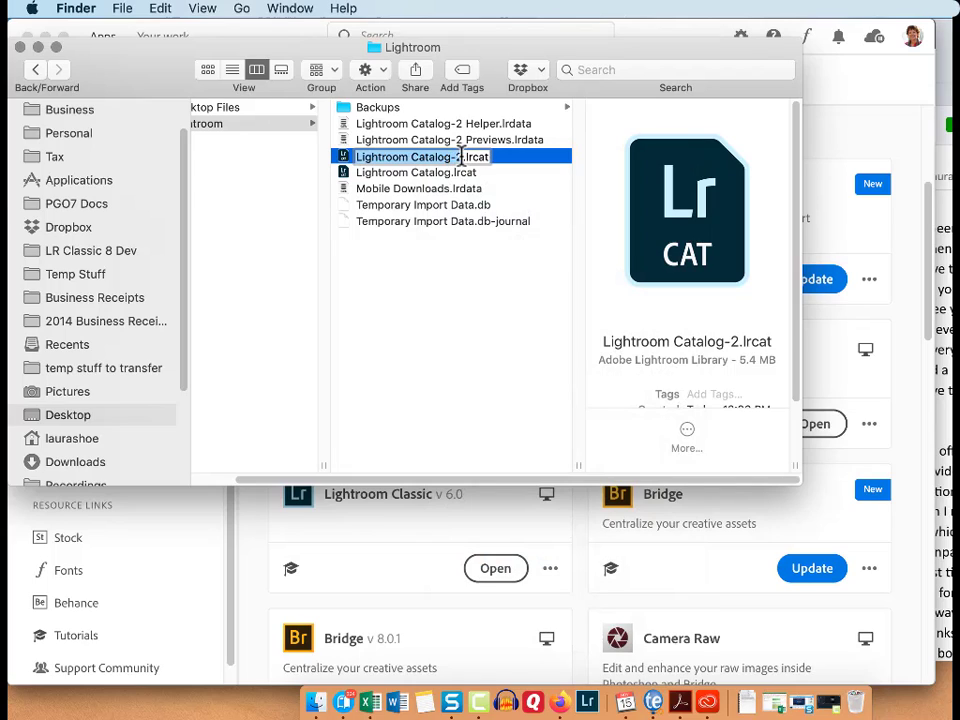
pyautogui.click(461, 157)
pyautogui.press('BackSpace')
pyautogui.press('BackSpace')
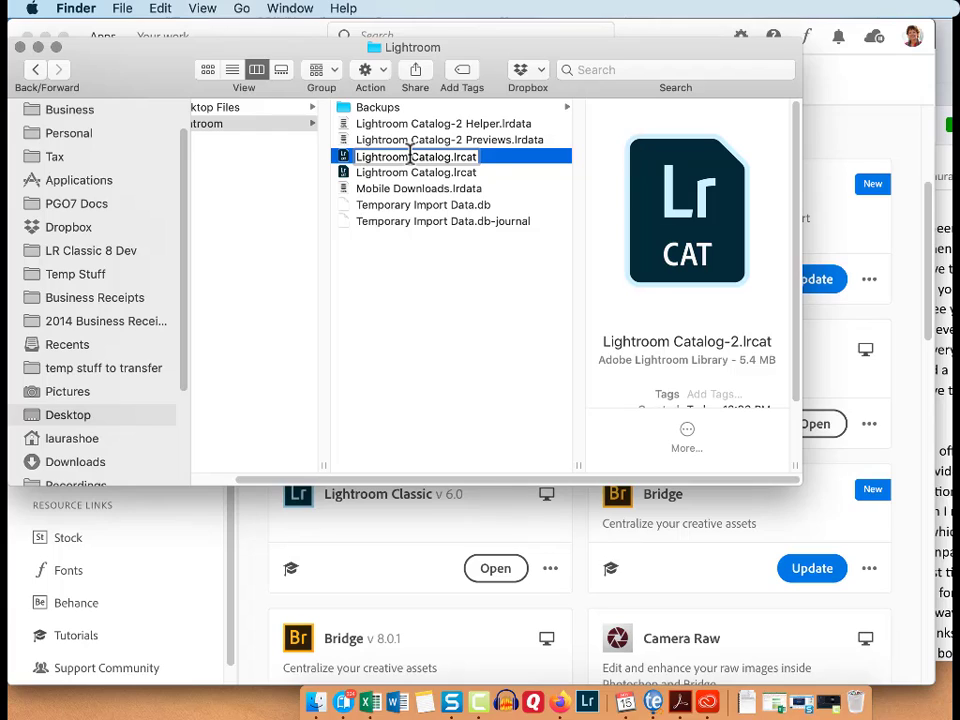
pyautogui.write('Classic')
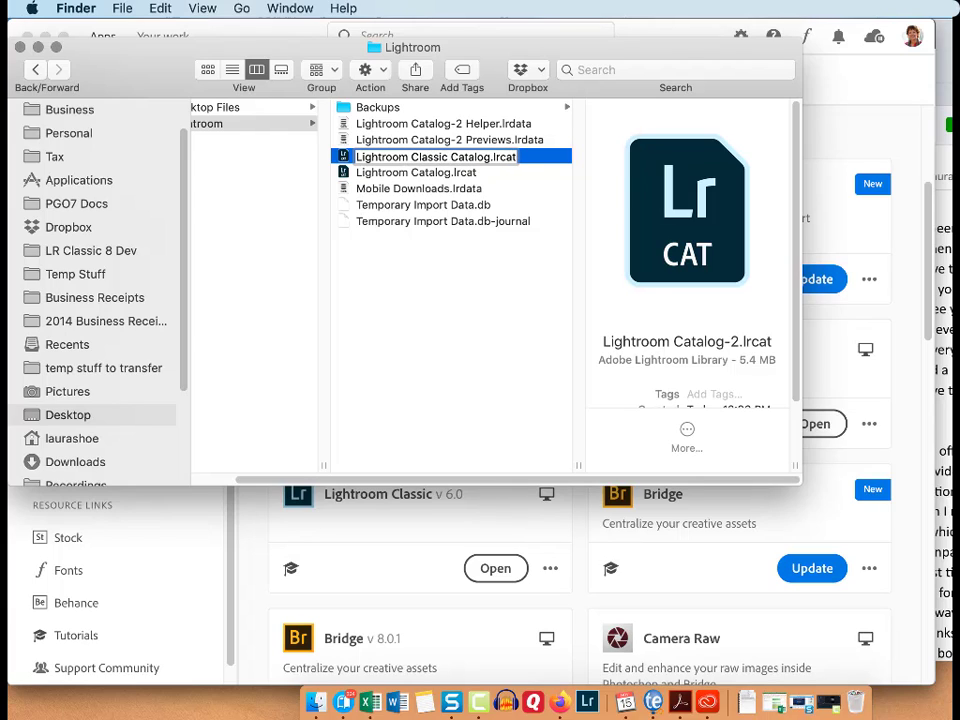
pyautogui.press('Return')
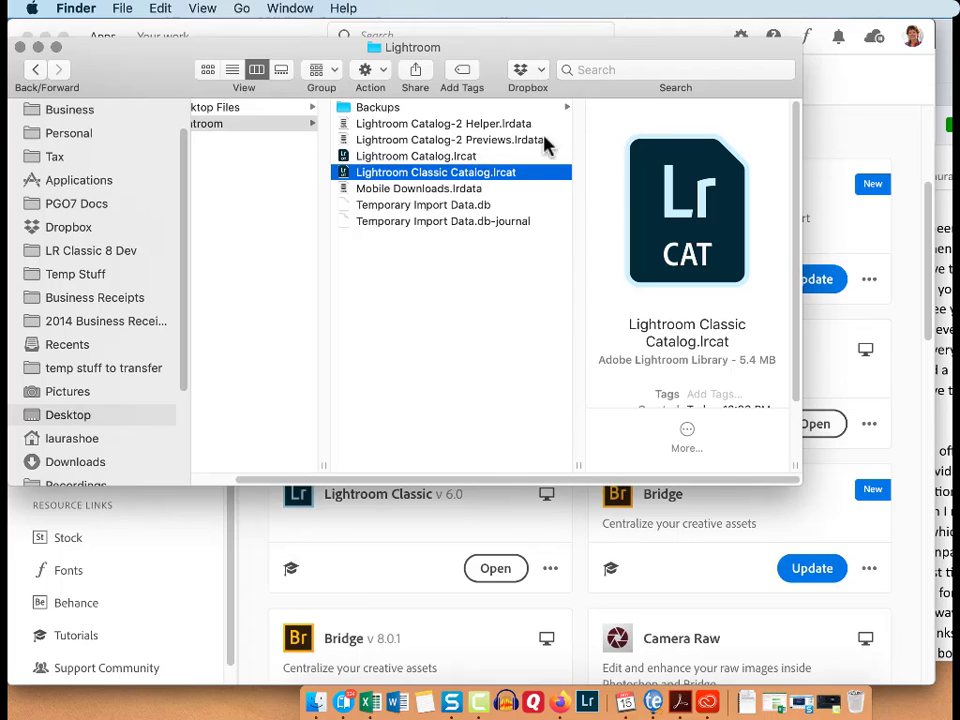
# Step: Rename the Catalog-2 previews file to Lightroom Classic Catalog Previews.lrdata
pyautogui.click(465, 141)
pyautogui.click(462, 141)
pyautogui.click(458, 141)
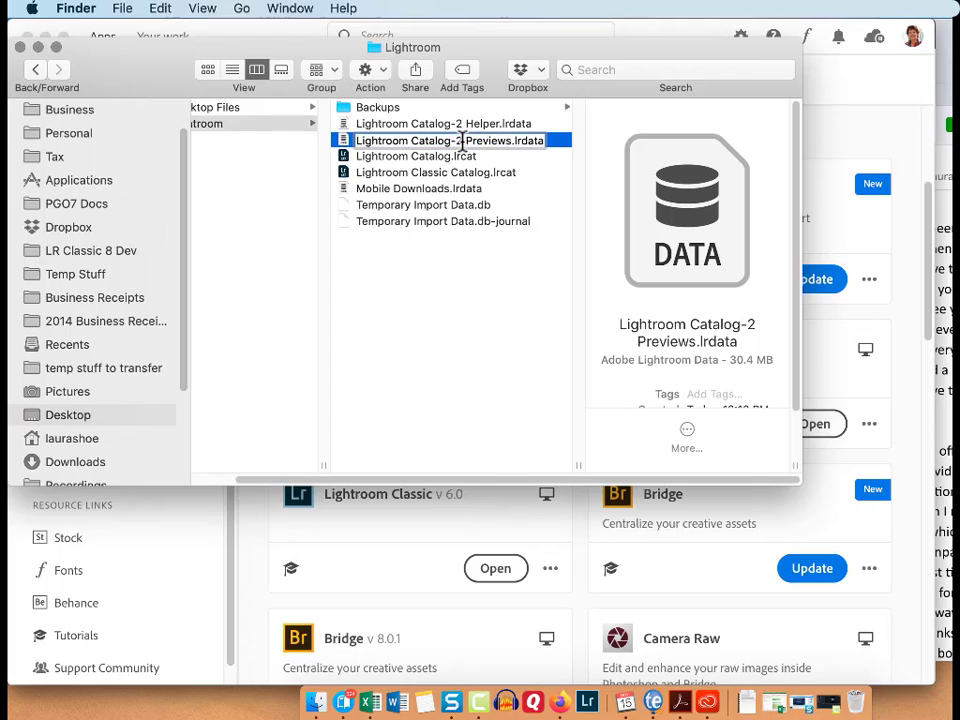
pyautogui.press('BackSpace')
pyautogui.press('BackSpace')
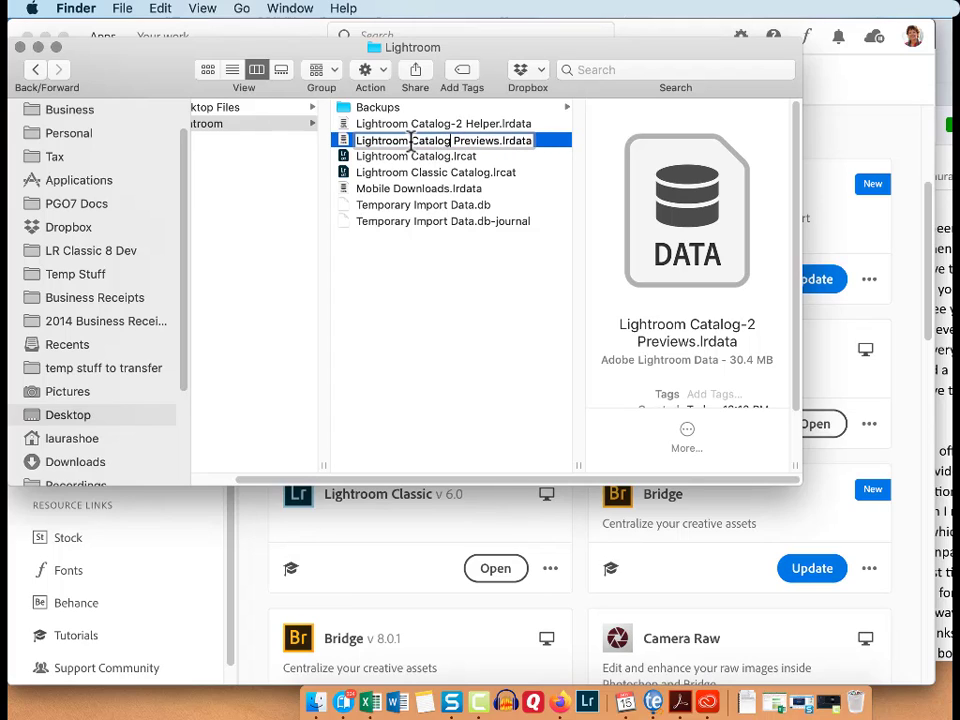
pyautogui.hotkey('alt', 'Left')
pyautogui.write('Classic')
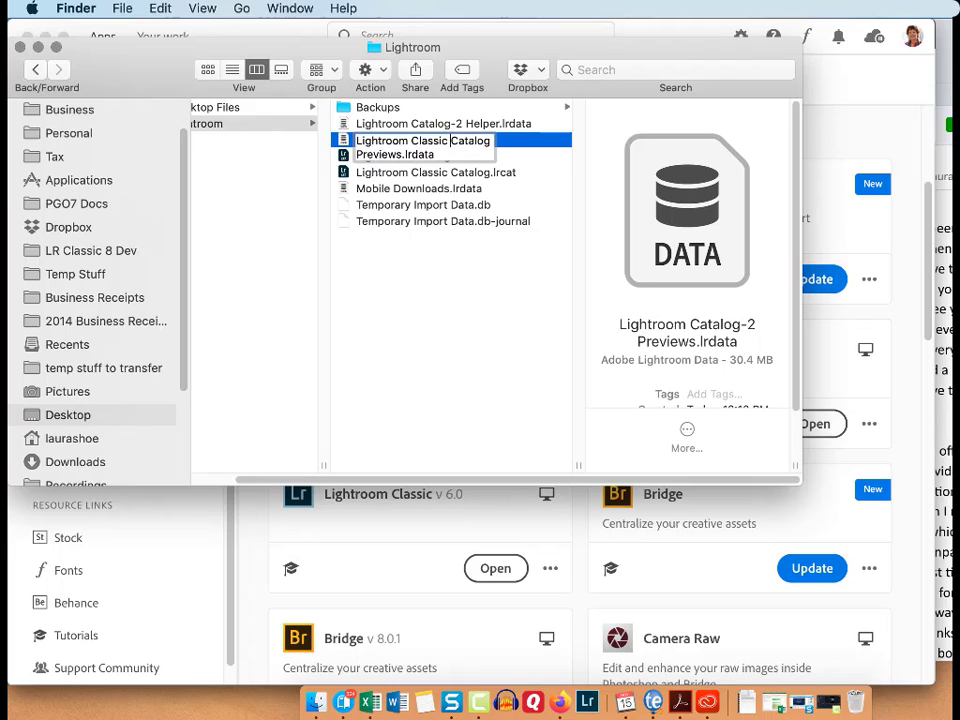
pyautogui.press('Return')
pyautogui.moveTo(581, 464); pyautogui.dragTo(622, 465)
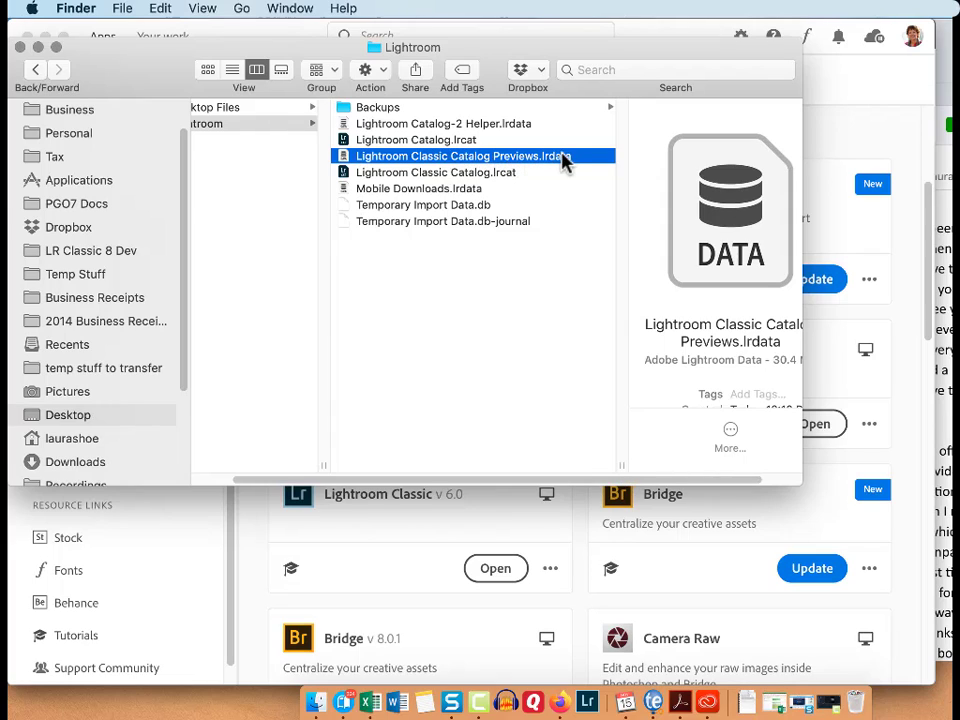
# Step: Rename the Catalog-2 helper file to Lightroom Classic Catalog Helper.lrdata
pyautogui.click(420, 126)
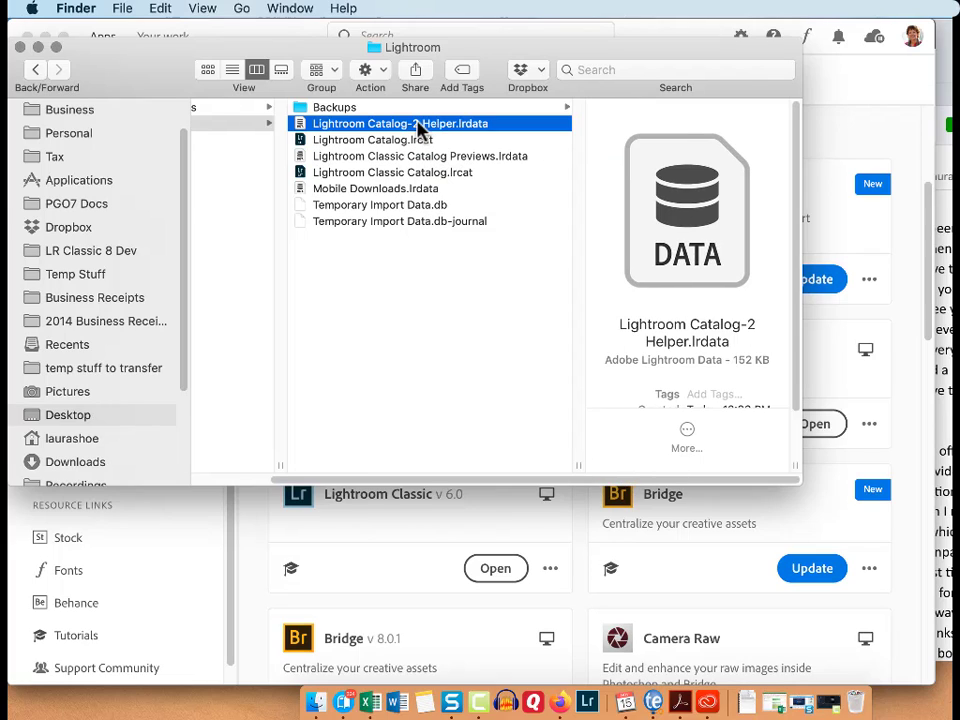
pyautogui.click(418, 124)
pyautogui.click(418, 124)
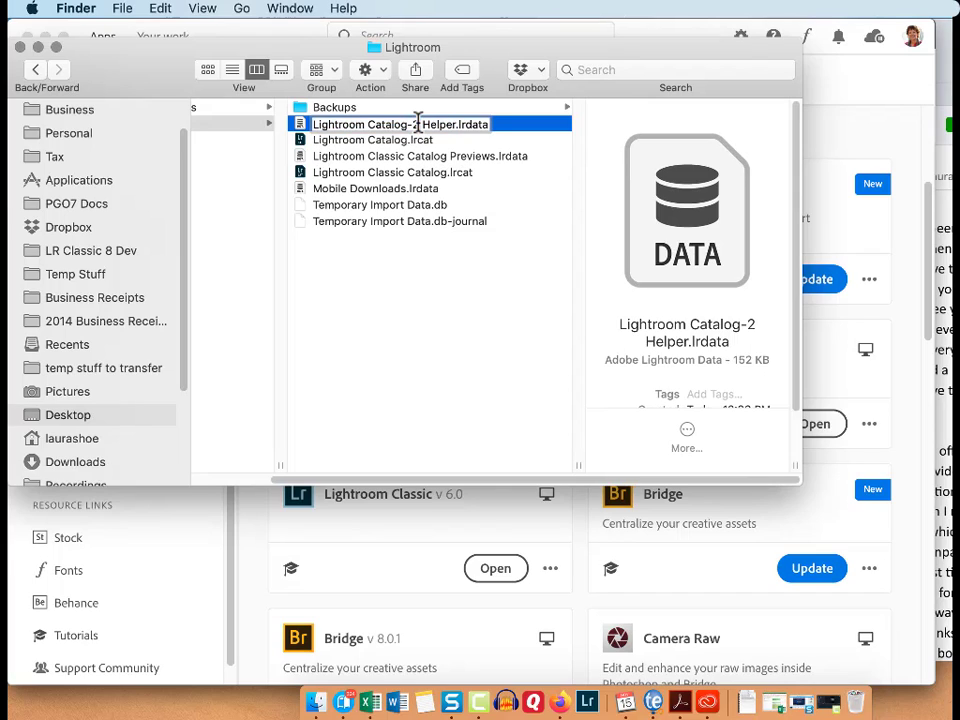
pyautogui.press('BackSpace')
pyautogui.press('BackSpace')
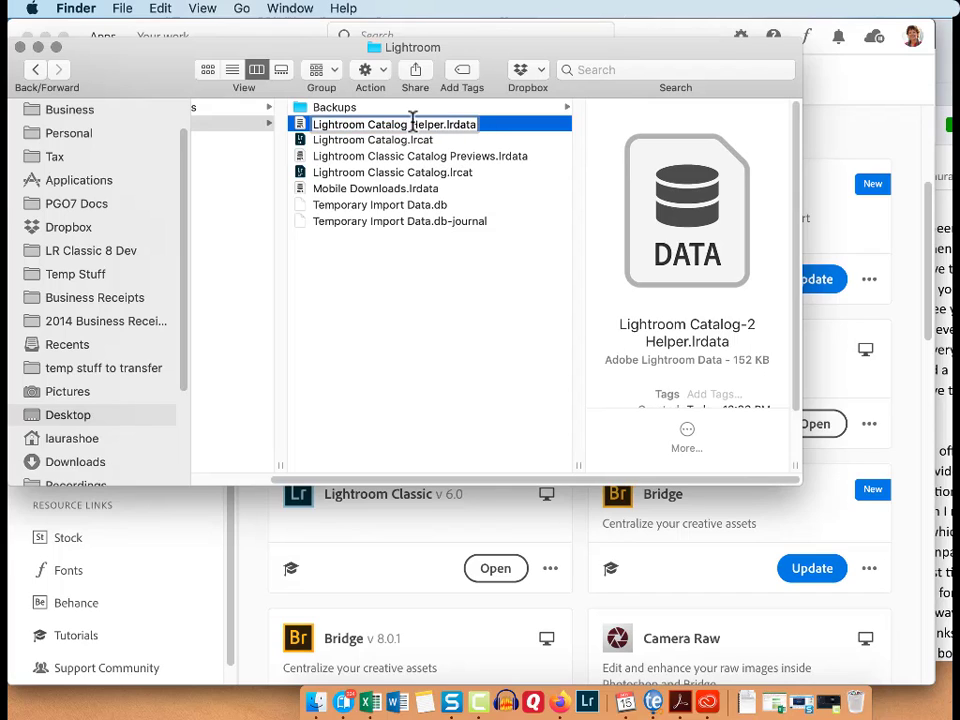
pyautogui.click(368, 124)
pyautogui.write('Classic')
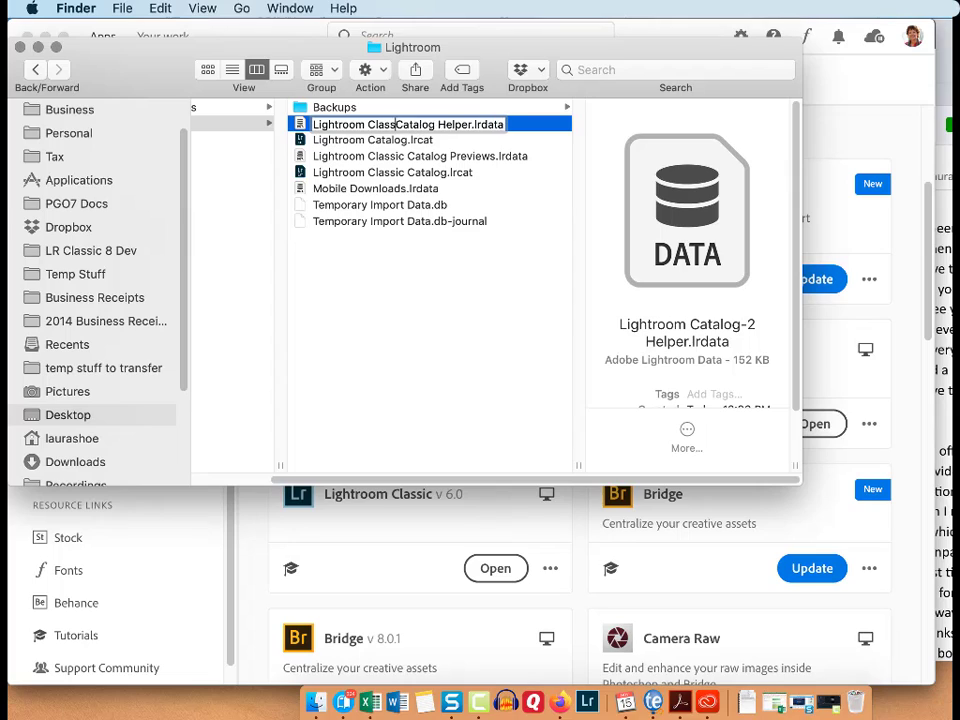
pyautogui.press('Return')
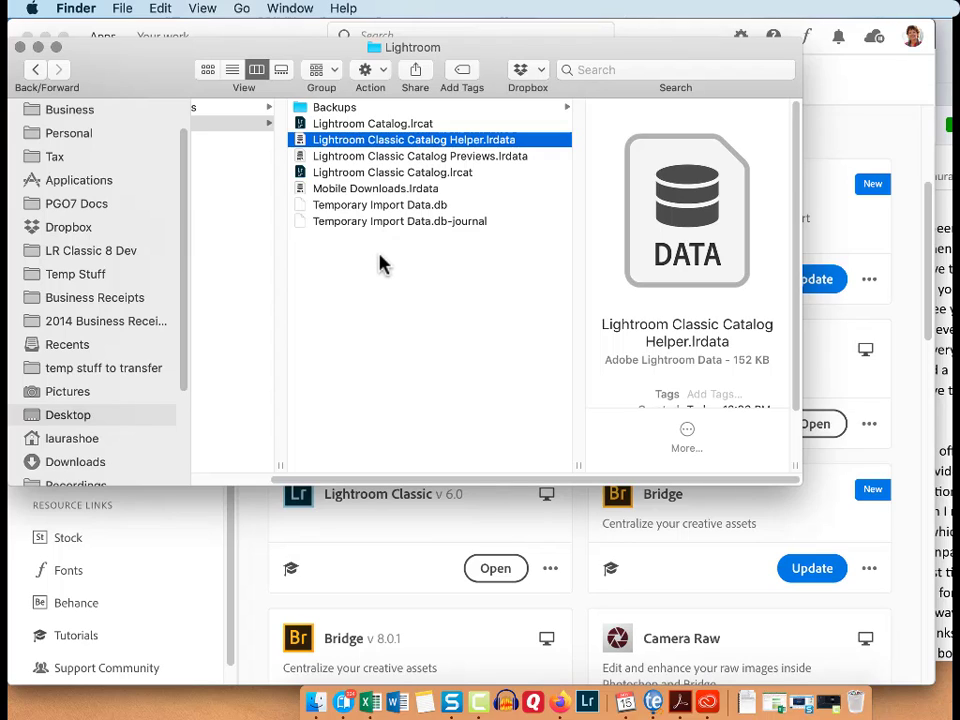
pyautogui.click(422, 173)
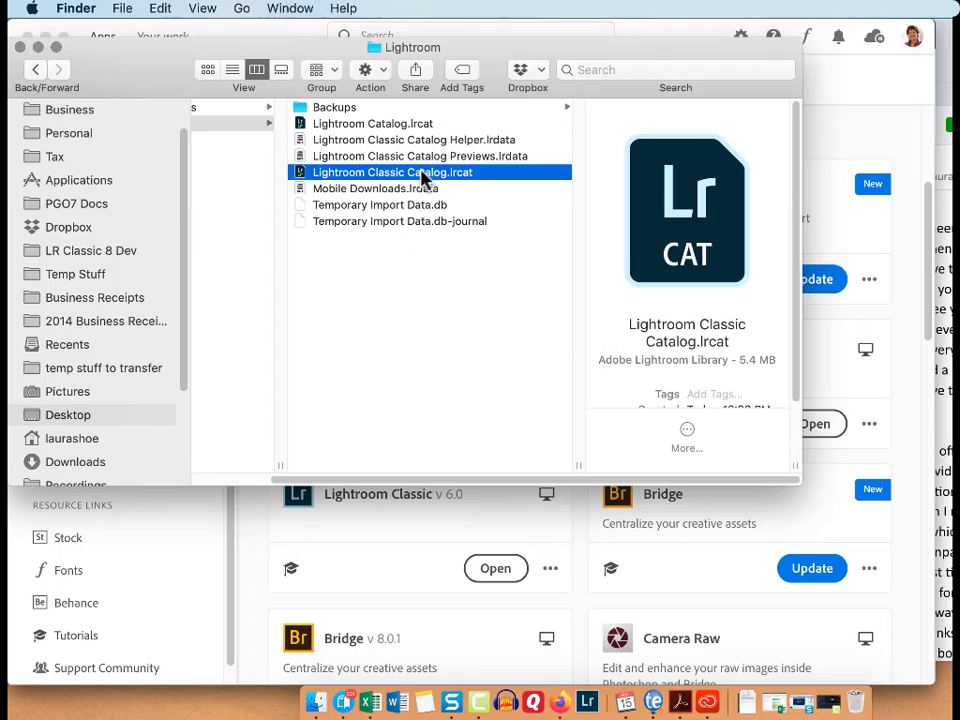
# Step: Open Lightroom Classic Catalog.lrcat in Lightroom and set it as the startup catalog
pyautogui.doubleClick(410, 180)
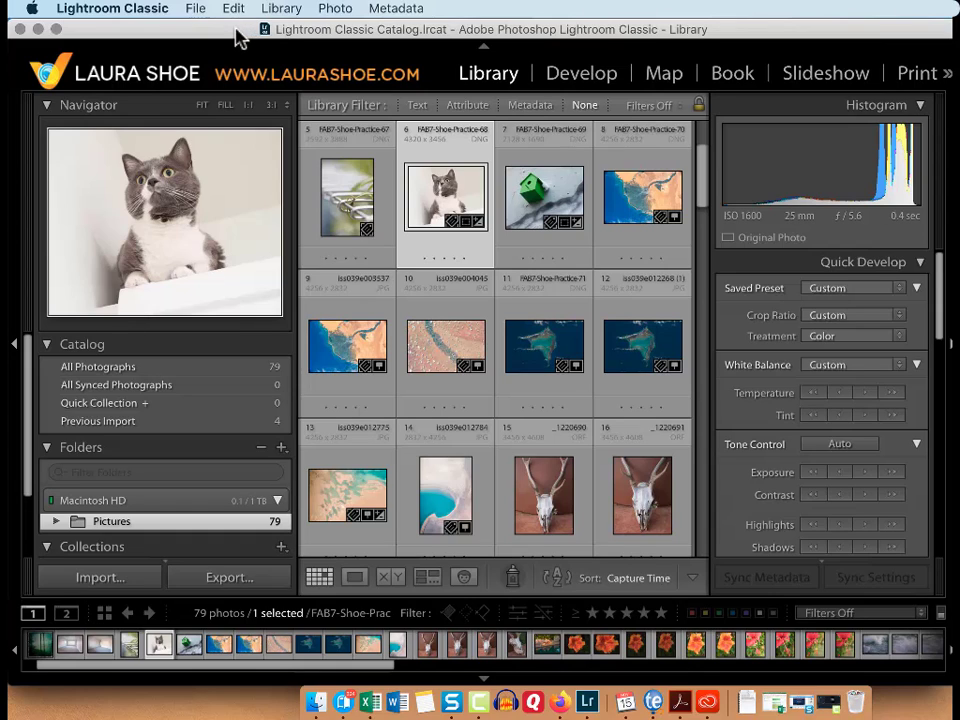
pyautogui.click(130, 11)
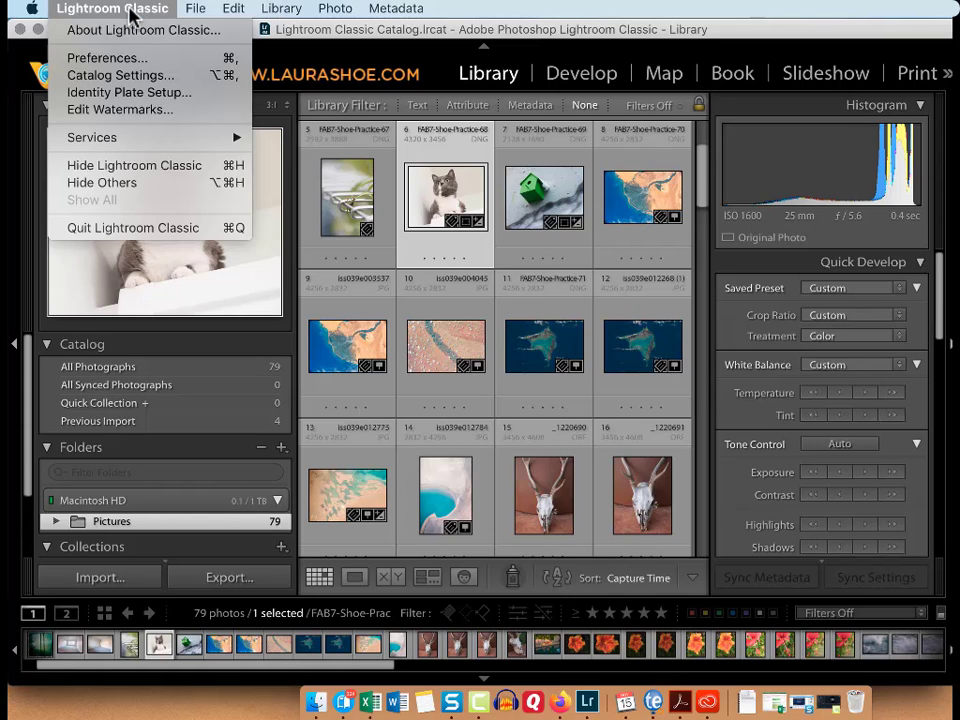
pyautogui.click(126, 58)
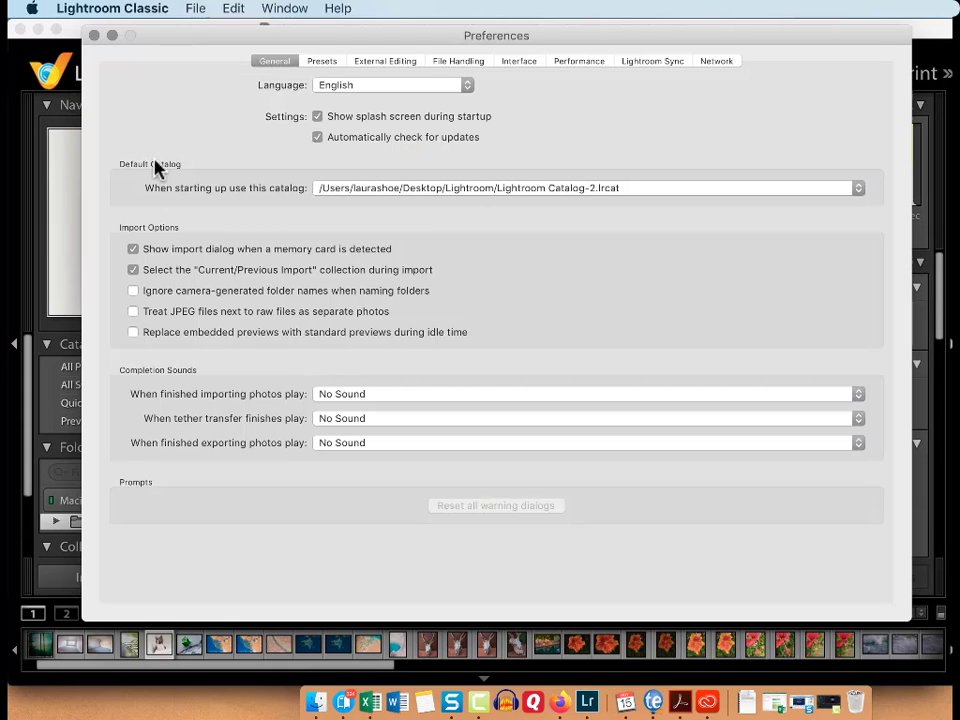
pyautogui.click(607, 193)
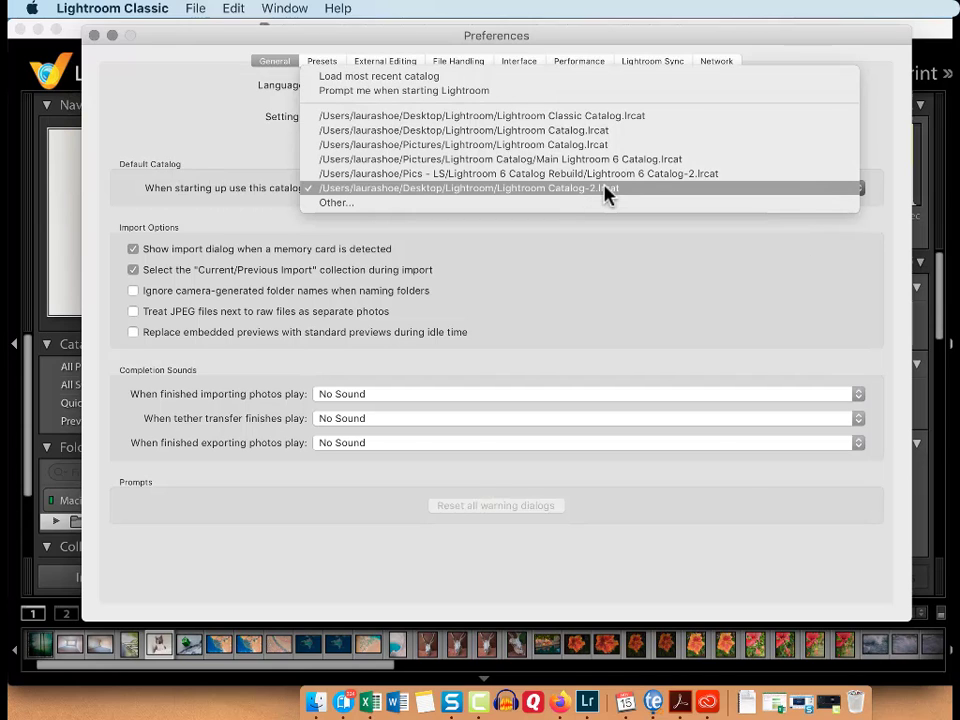
pyautogui.click(565, 119)
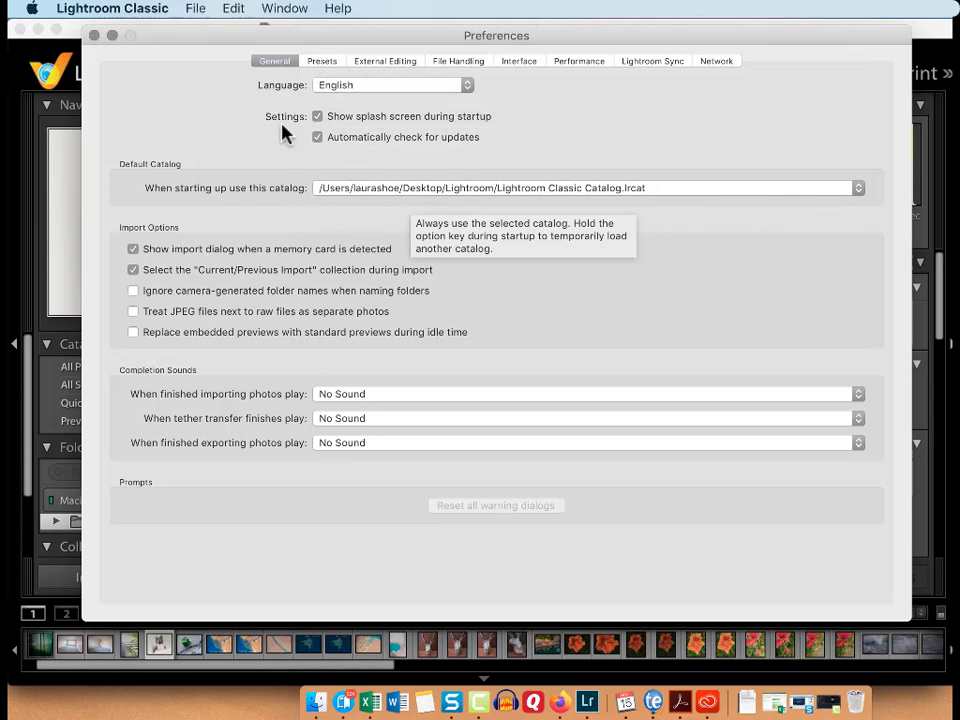
pyautogui.click(94, 36)
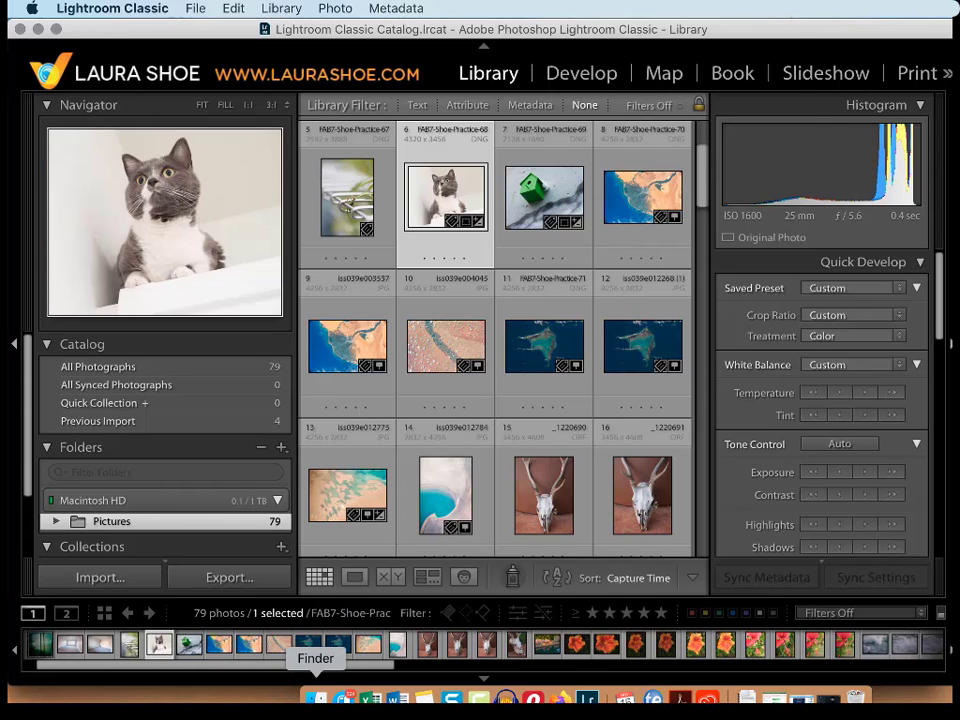
# Step: Bring back the Lightroom folder in Finder and select the old Lightroom Catalog.lrcat
pyautogui.click(316, 697)
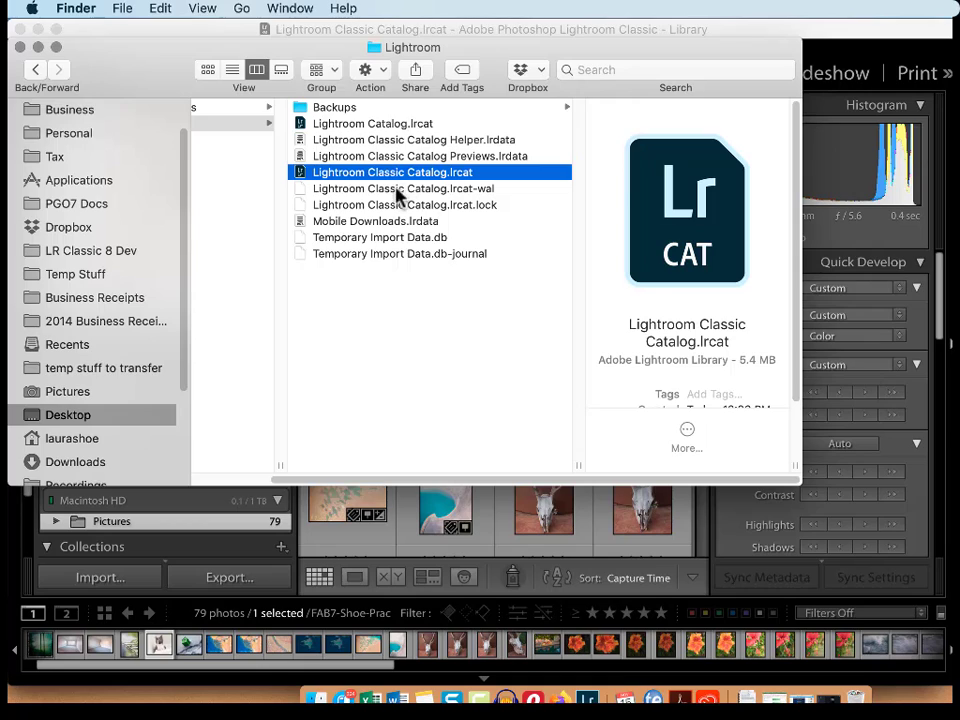
pyautogui.click(405, 125)
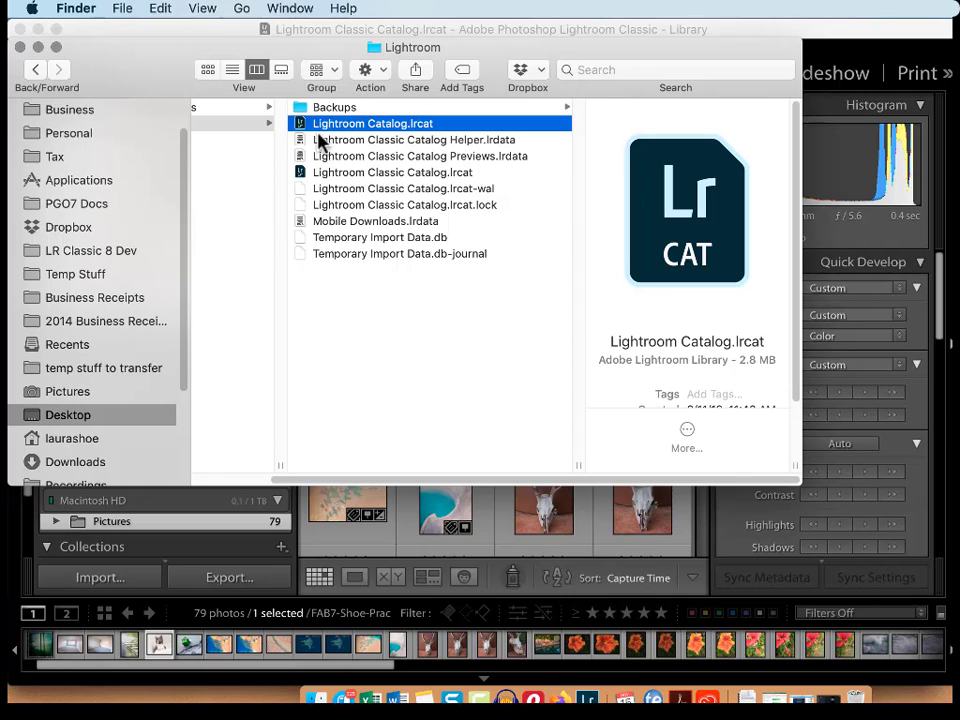
# Step: Rename the old catalog to Lightroom 6 Catalog.lrcat and select both Temporary Import Data files
pyautogui.click(393, 125)
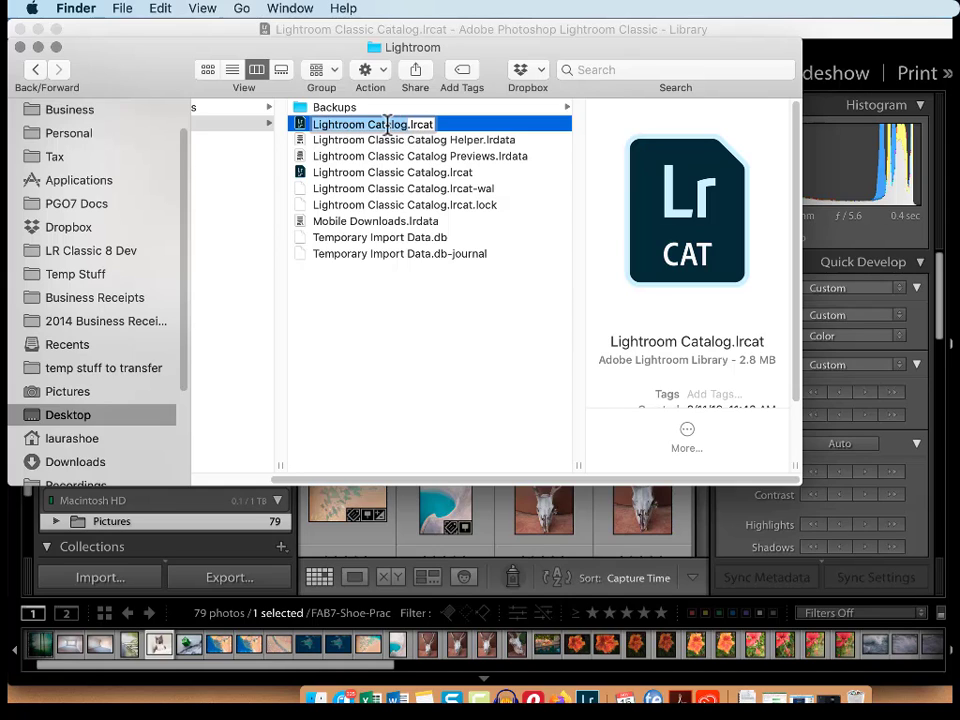
pyautogui.click(368, 125)
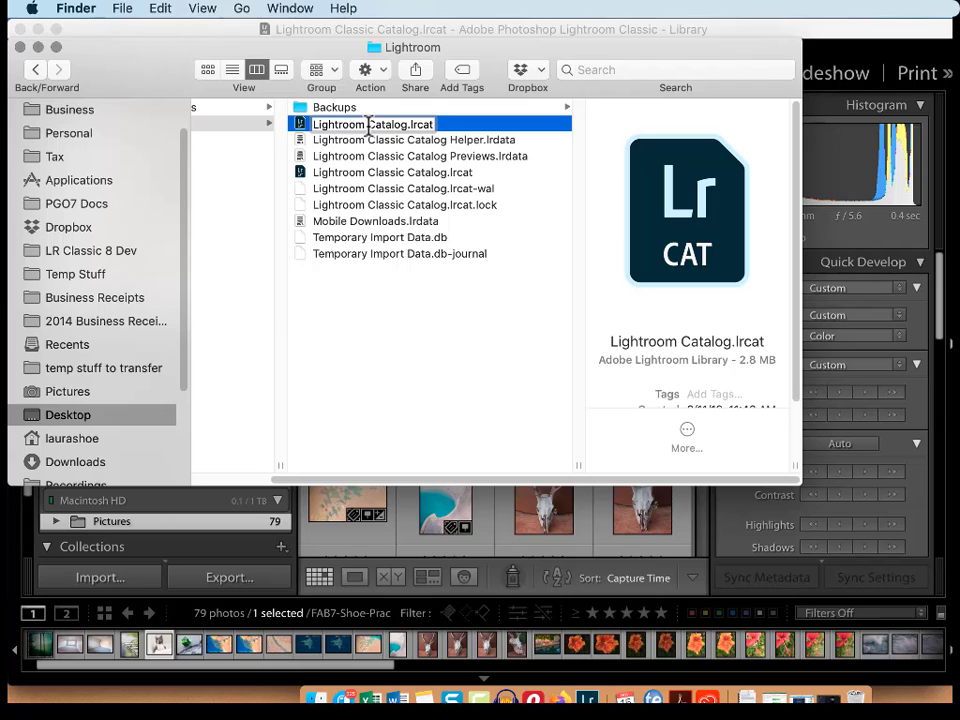
pyautogui.write('6')
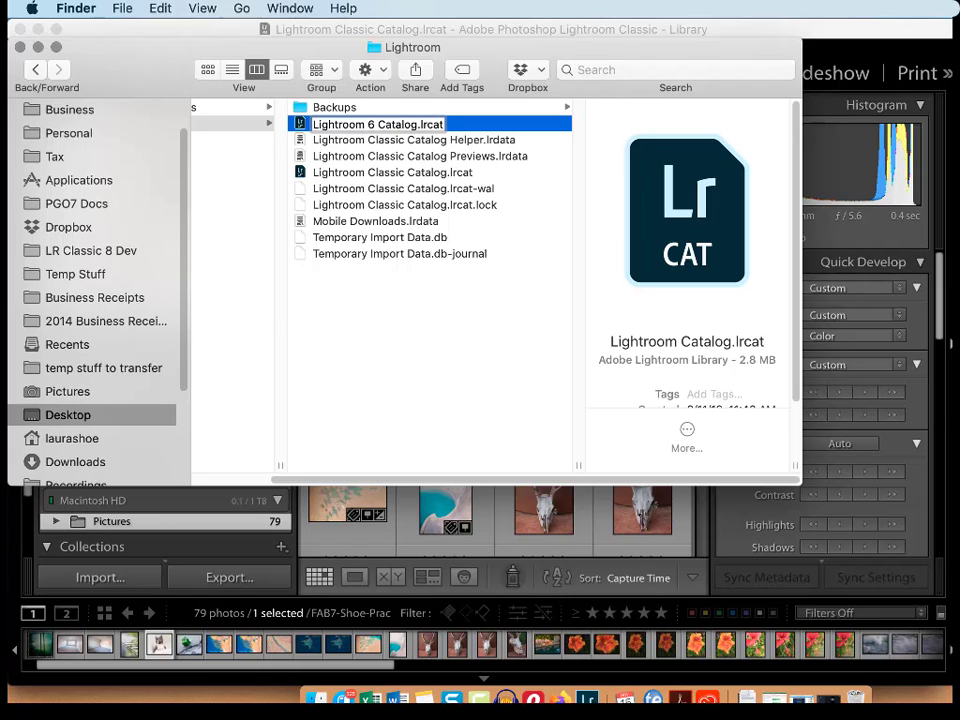
pyautogui.press('Return')
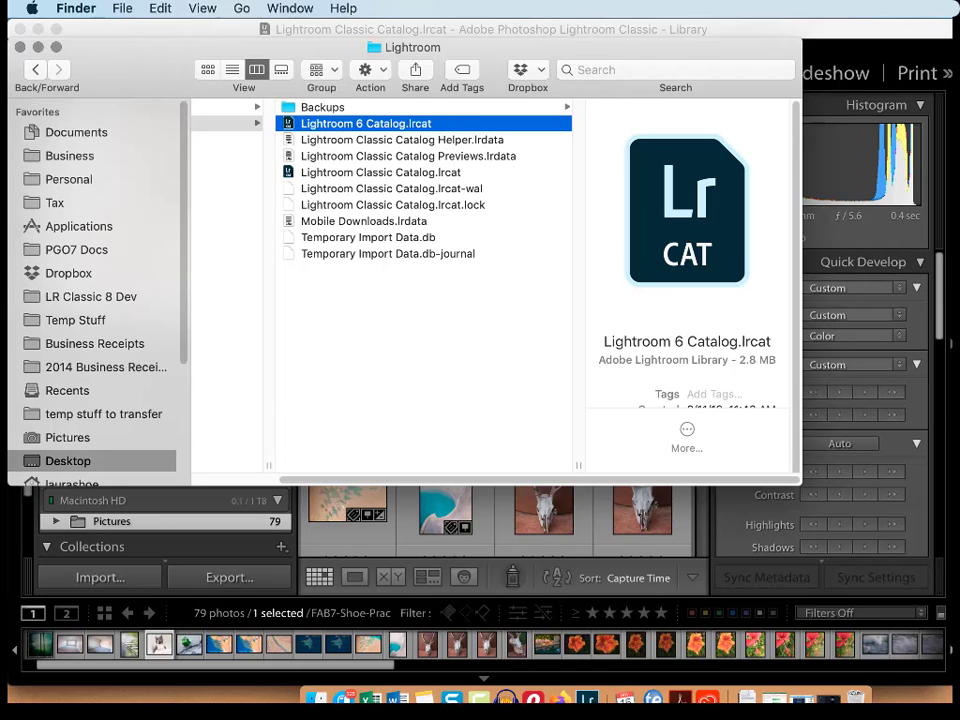
pyautogui.click(412, 240)
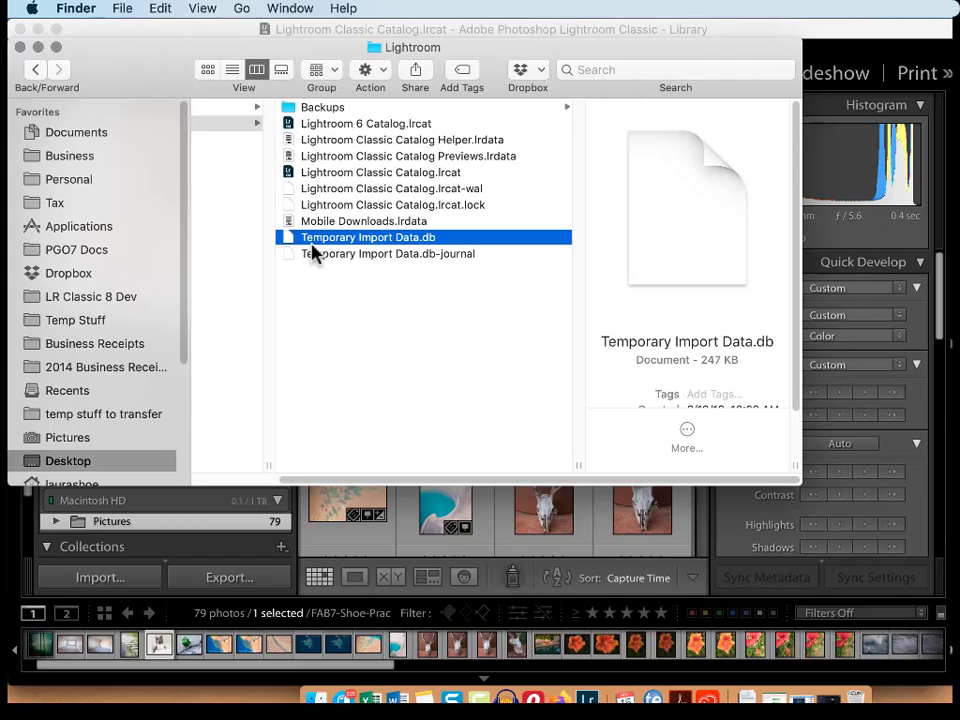
pyautogui.keyDown('shift'); pyautogui.click(342, 255); pyautogui.keyUp('shift')
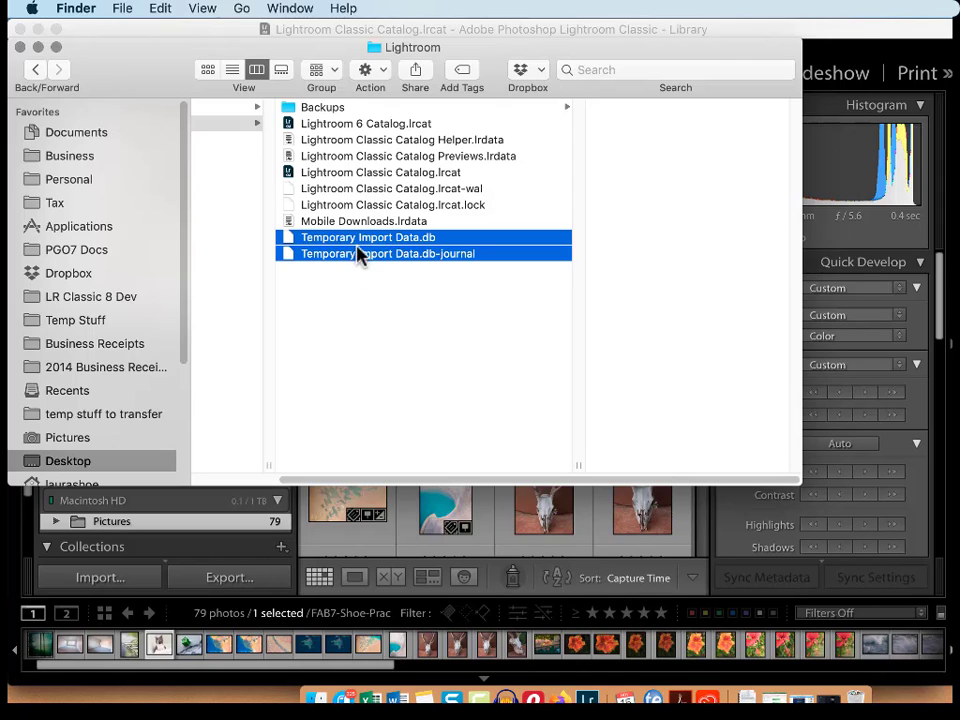
# Step: Trash Temporary Import Data.db and its journal file, then close the Lightroom folder window
pyautogui.rightClick(358, 248)
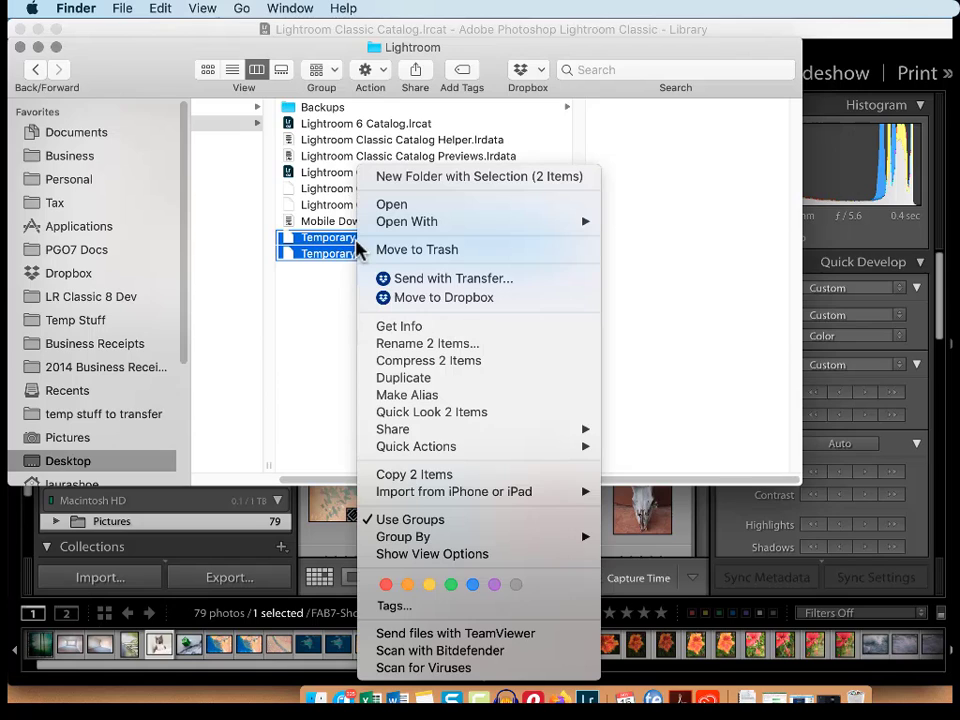
pyautogui.click(405, 250)
pyautogui.press('super+w')
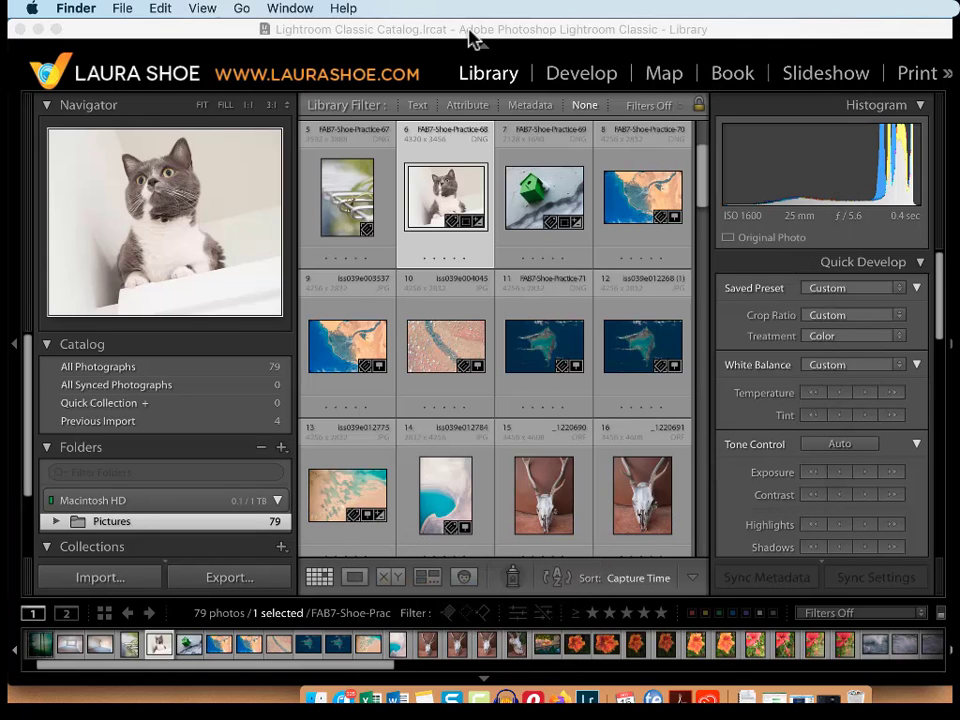